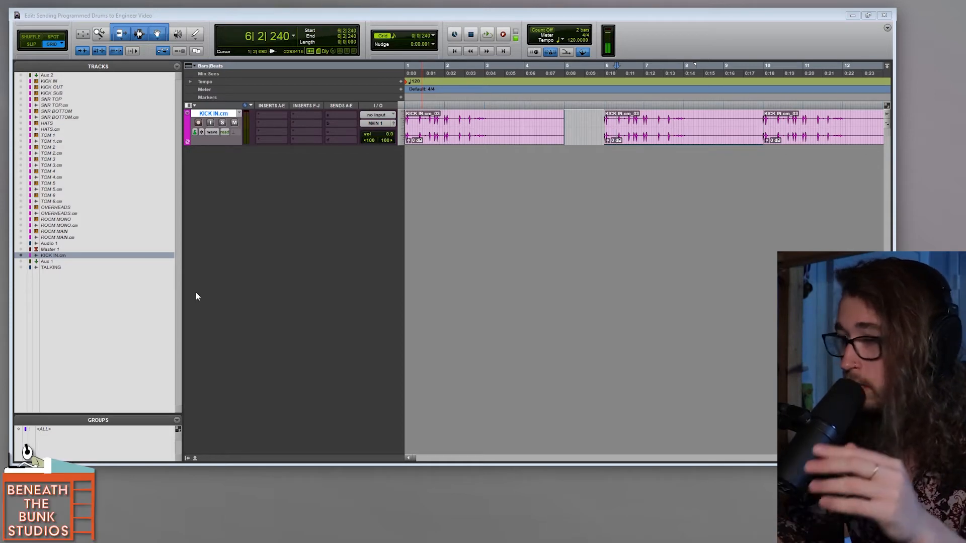
Hide the track list, return to the session start and enlarge the KICK IN.cm track.
{"action": "left_click_drag", "start_coordinate": [183, 284], "coordinate": [15, 285]}
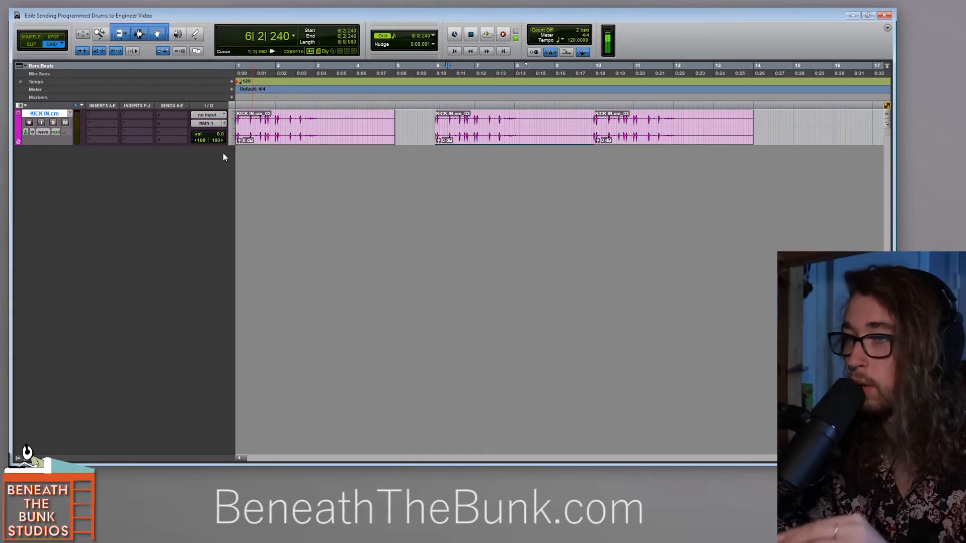
{"action": "key", "text": "Return"}
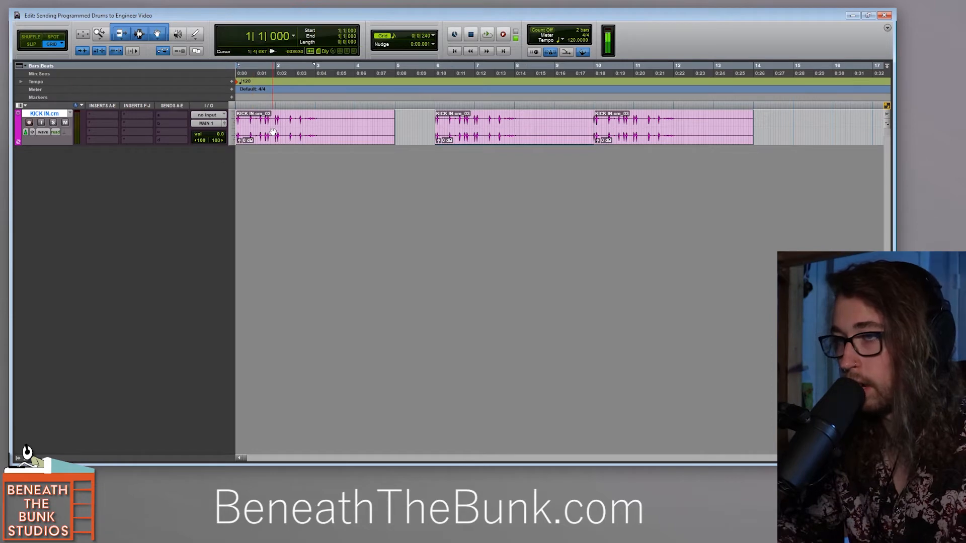
{"action": "left_click", "coordinate": [53, 123]}
{"action": "key", "text": "space"}
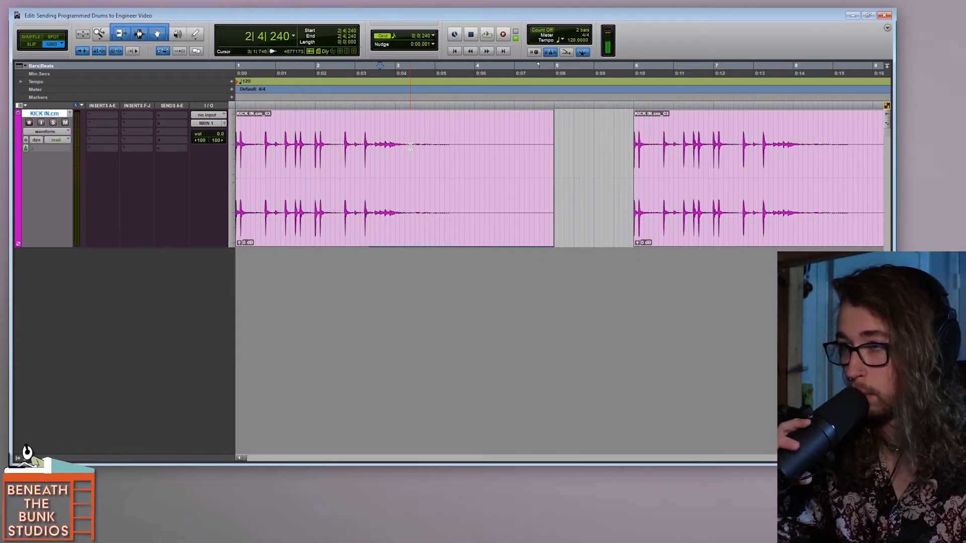
Select the first KICK IN.cm clip and toggle the track view between waveform and volume, ending on volume.
{"action": "left_click", "coordinate": [355, 222]}
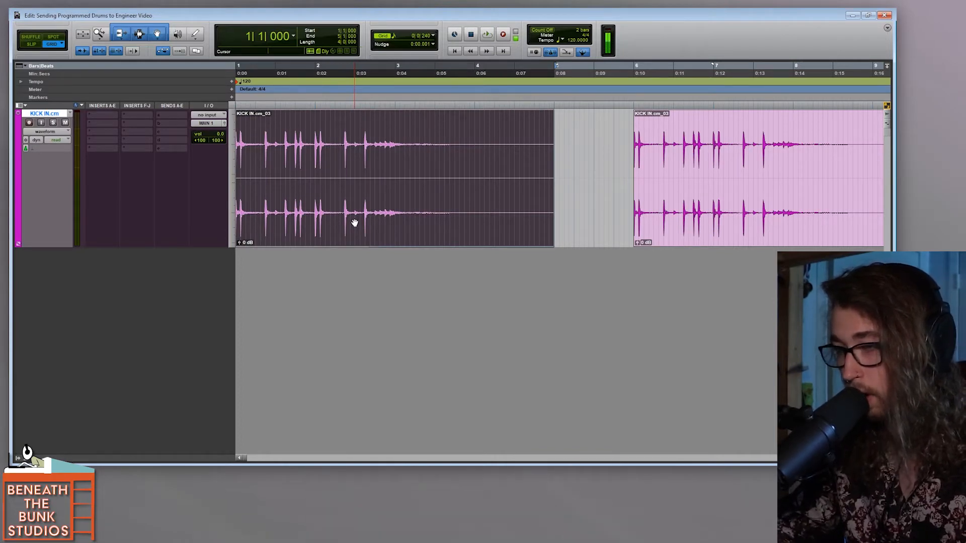
{"action": "key", "text": "super+minus"}
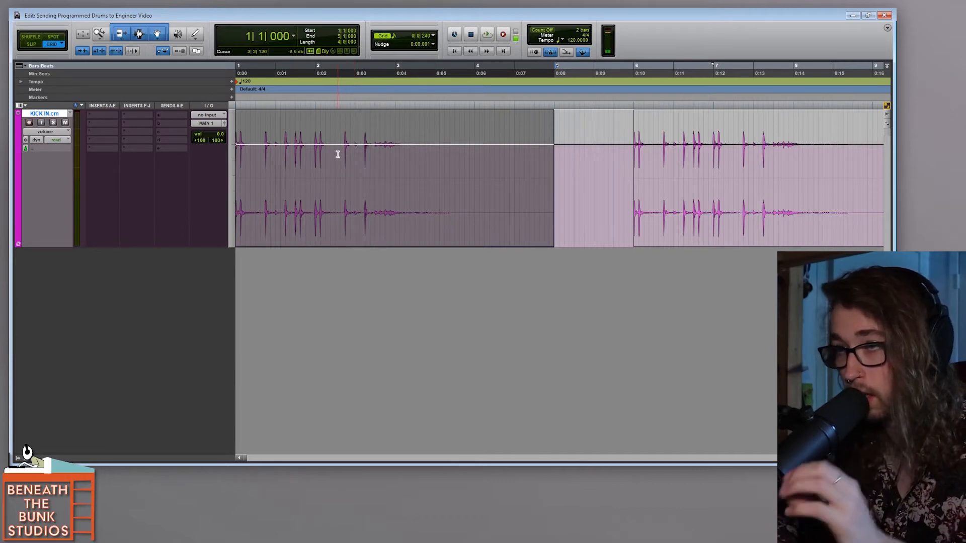
{"action": "left_click", "coordinate": [55, 132]}
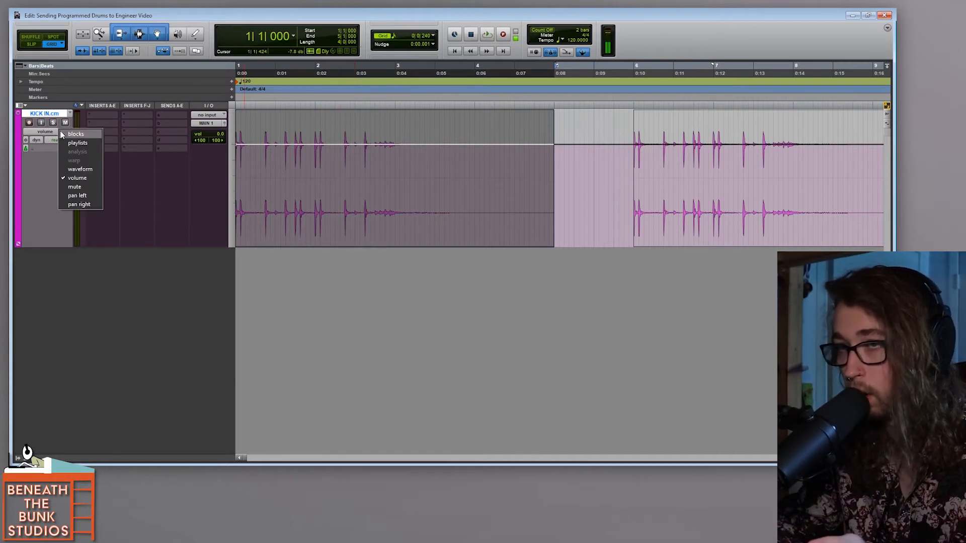
{"action": "left_click", "coordinate": [58, 139]}
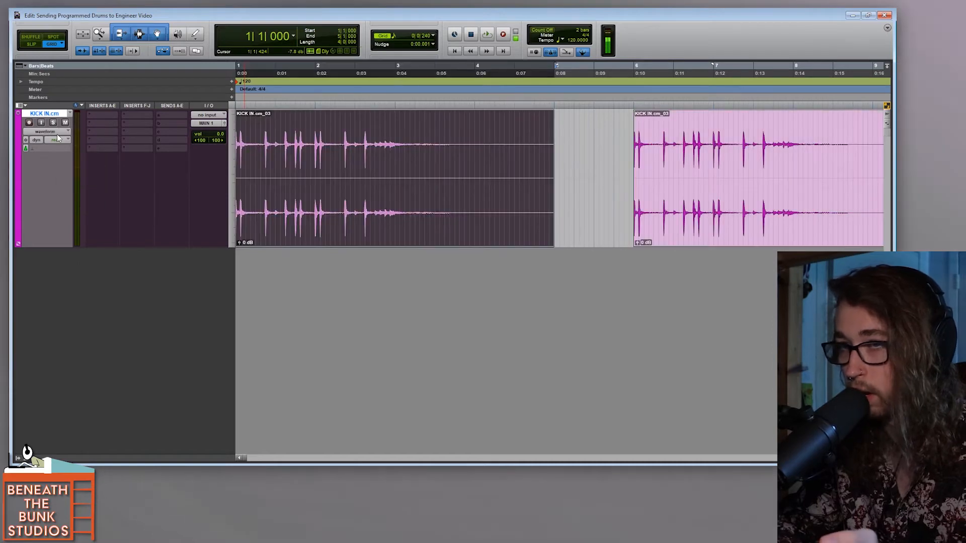
{"action": "left_click", "coordinate": [56, 133]}
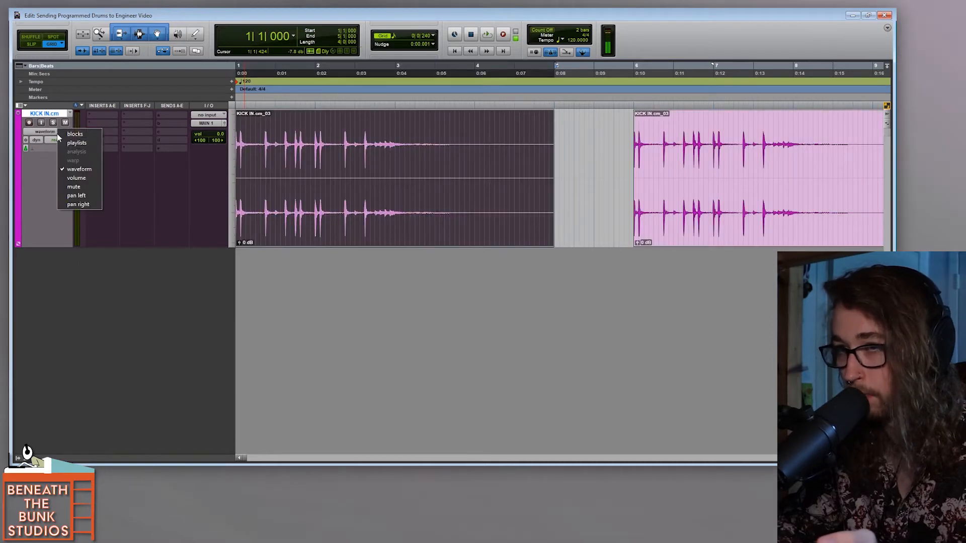
{"action": "left_click", "coordinate": [78, 178]}
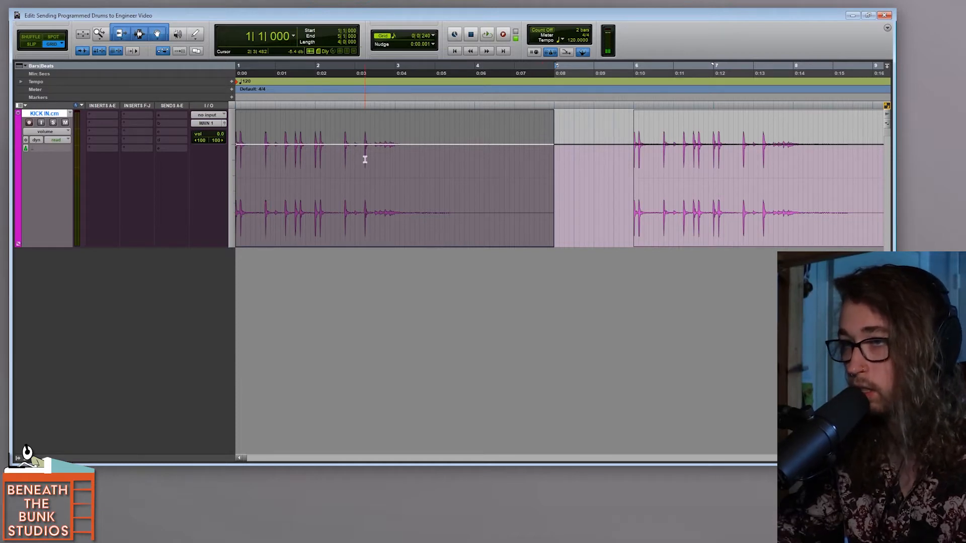
{"action": "left_click", "coordinate": [47, 131]}
{"action": "left_click", "coordinate": [76, 144]}
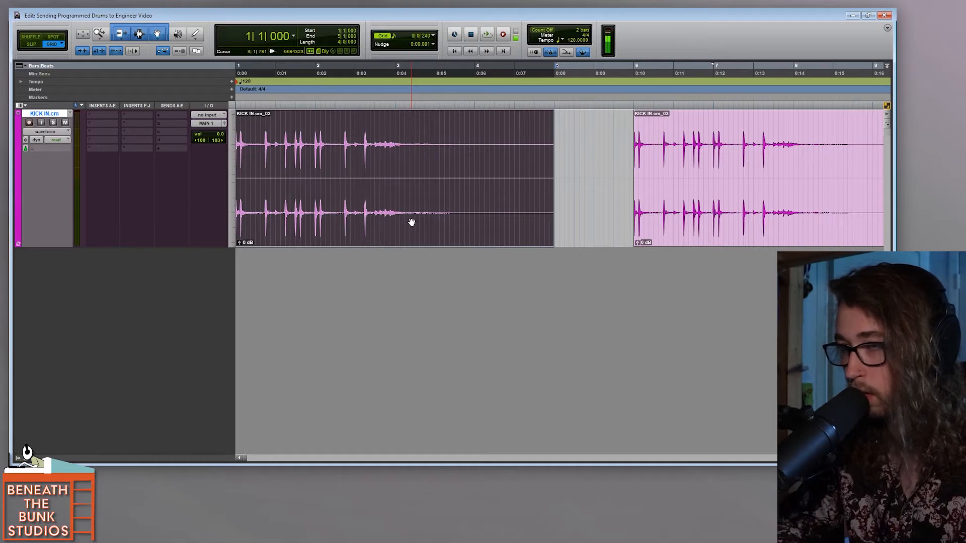
{"action": "key", "text": "super+minus"}
Trim the volume automation across the first clip down to -3.8 dB and back up to +1.0 dB.
{"action": "left_click", "coordinate": [381, 124]}
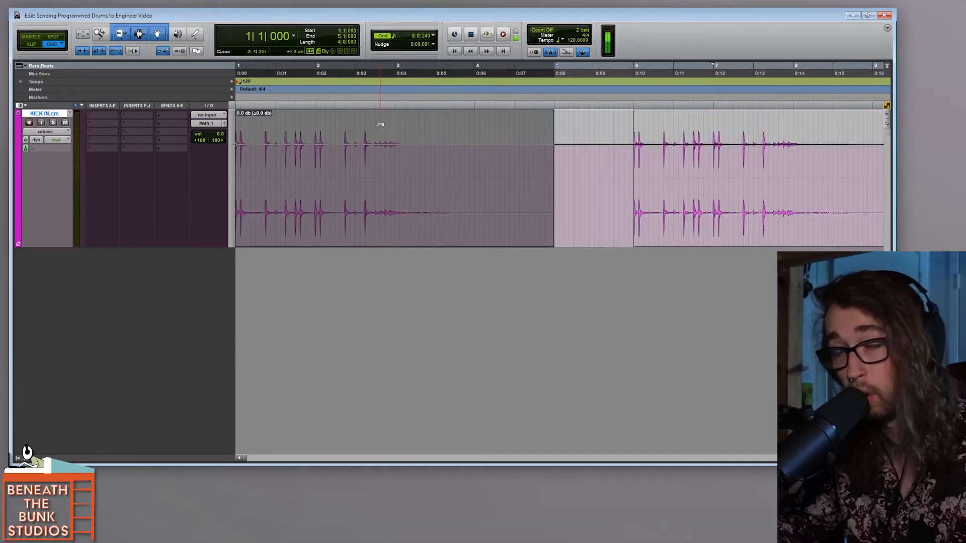
{"action": "left_click_drag", "start_coordinate": [380, 124], "coordinate": [396, 212]}
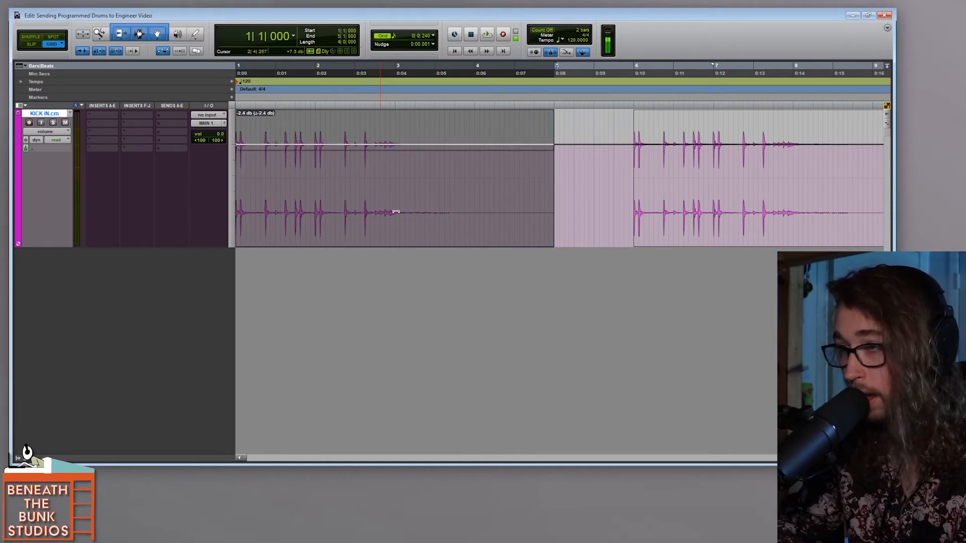
{"action": "left_click_drag", "start_coordinate": [396, 212], "coordinate": [410, 352]}
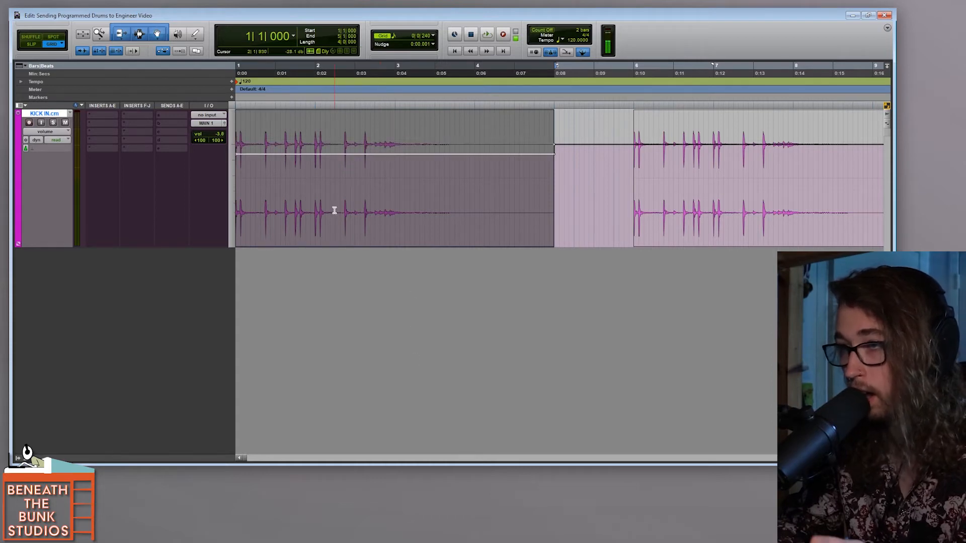
{"action": "left_click", "coordinate": [366, 177]}
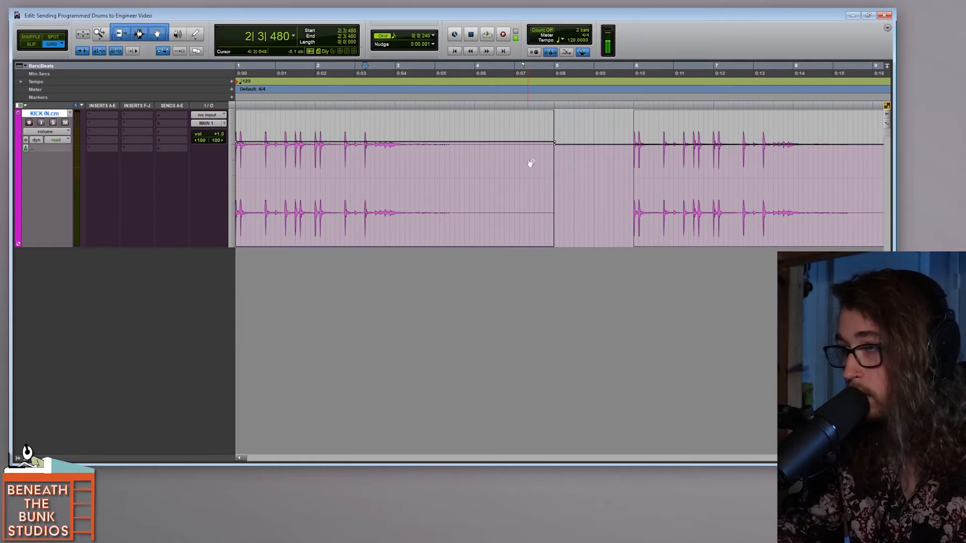
Reselect the first clip and trim its volume automation to -2.4 dB.
{"action": "double_click", "coordinate": [549, 163]}
{"action": "left_click_drag", "start_coordinate": [359, 127], "coordinate": [401, 211]}
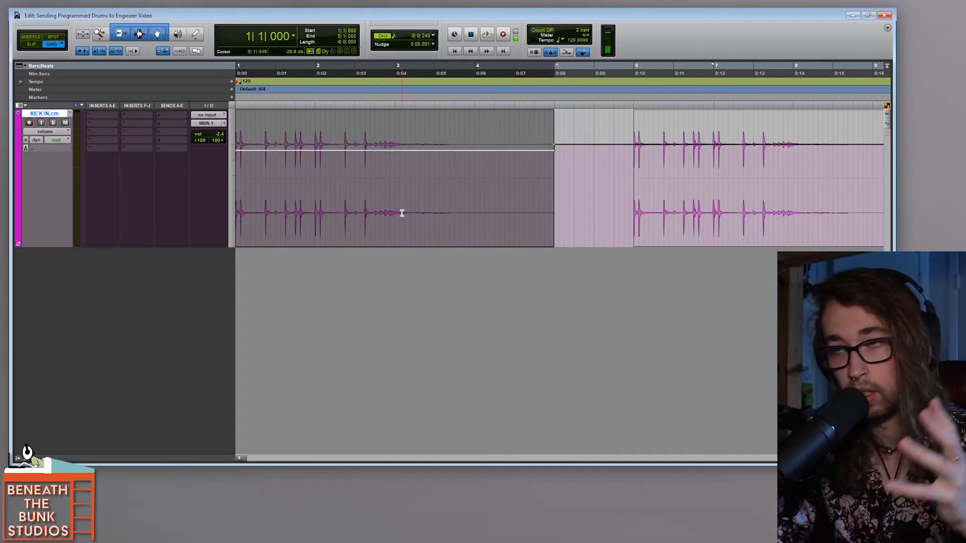
{"action": "left_click", "coordinate": [415, 198]}
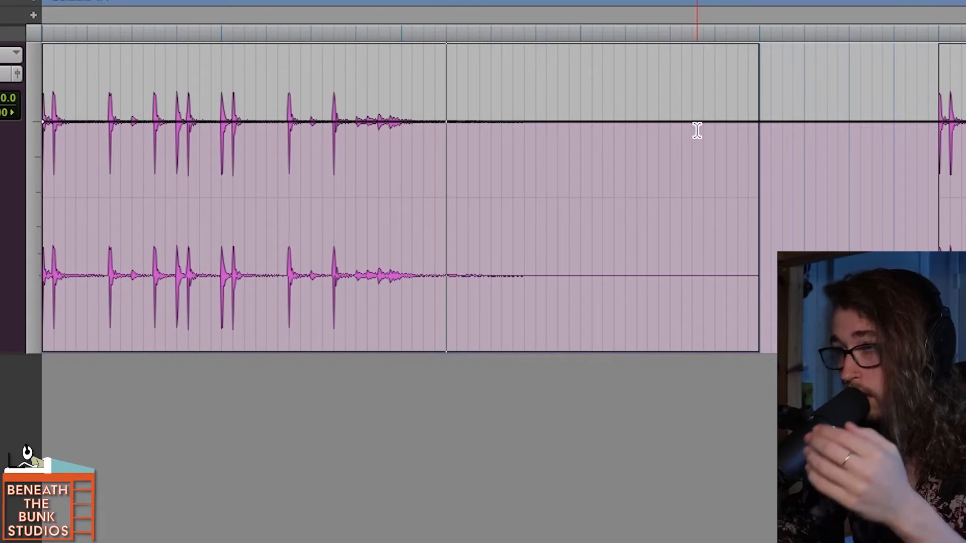
Select the full length of the first clip and lower its volume automation to -3.1 dB.
{"action": "left_click_drag", "start_coordinate": [756, 140], "coordinate": [44, 181]}
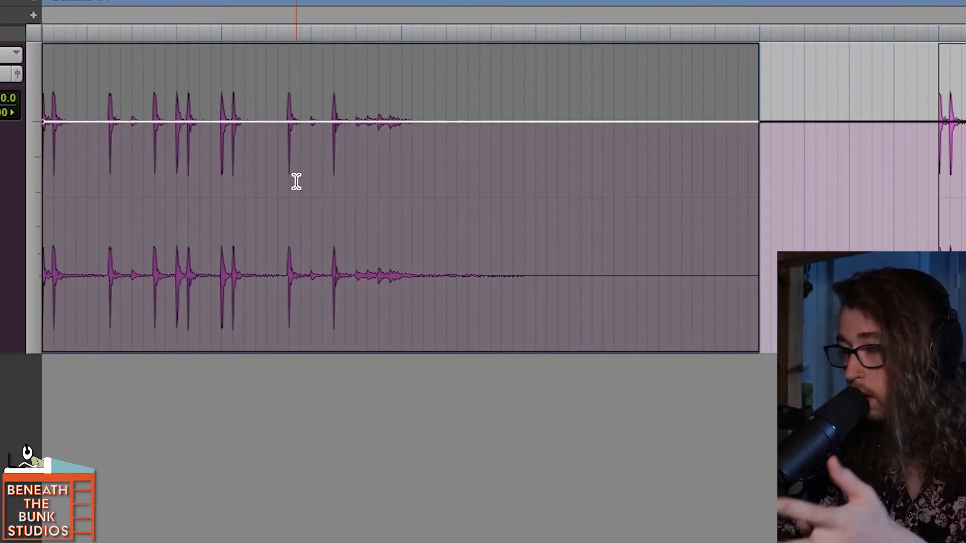
{"action": "left_click_drag", "start_coordinate": [374, 59], "coordinate": [367, 75]}
{"action": "left_click", "coordinate": [379, 227]}
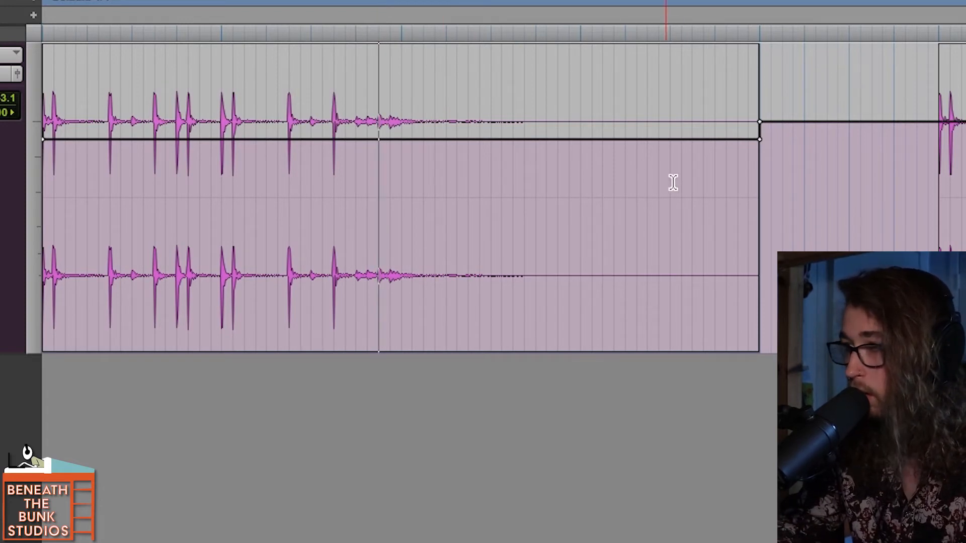
Delete the lower volume breakpoint at the first clip's end, and undo the last two automation changes.
{"action": "left_click", "coordinate": [760, 140], "text": "alt"}
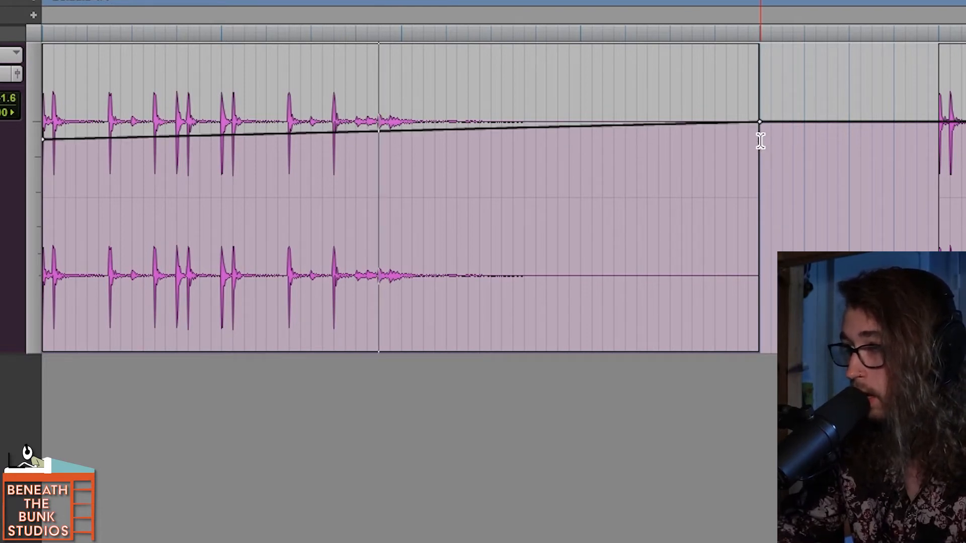
{"action": "left_click_drag", "start_coordinate": [54, 191], "coordinate": [714, 191]}
{"action": "left_click", "coordinate": [713, 192]}
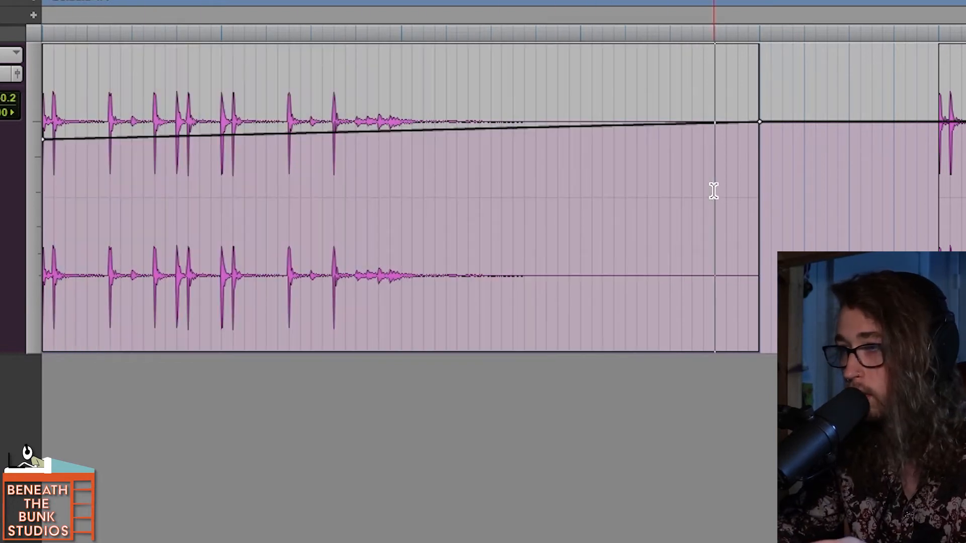
{"action": "key", "text": "ctrl+z"}
{"action": "key", "text": "ctrl+z"}
Lower the first clip's volume automation to -4.2 dB and delete the lower breakpoint at its end.
{"action": "left_click_drag", "start_coordinate": [763, 180], "coordinate": [44, 201]}
{"action": "left_click_drag", "start_coordinate": [220, 76], "coordinate": [249, 95]}
{"action": "left_click", "coordinate": [717, 190]}
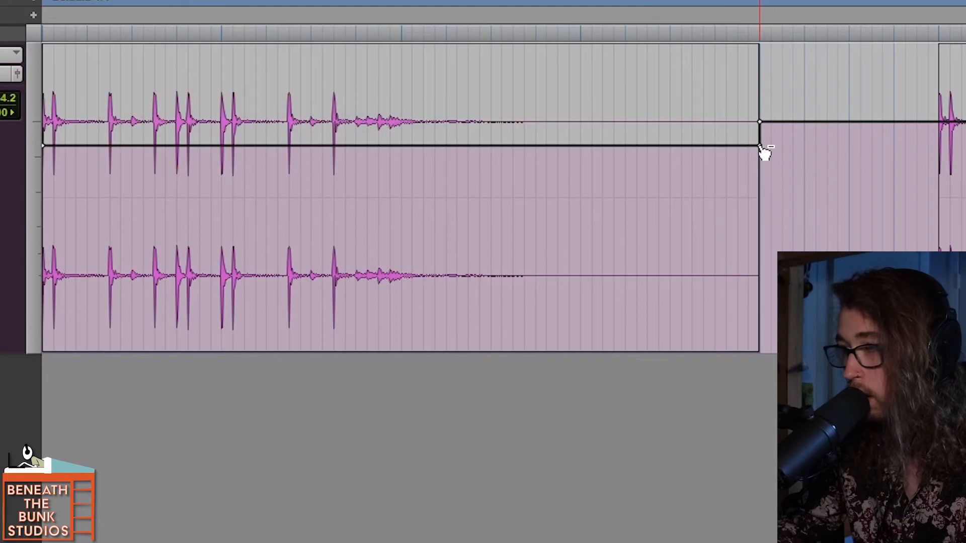
{"action": "left_click", "coordinate": [759, 148], "text": "alt"}
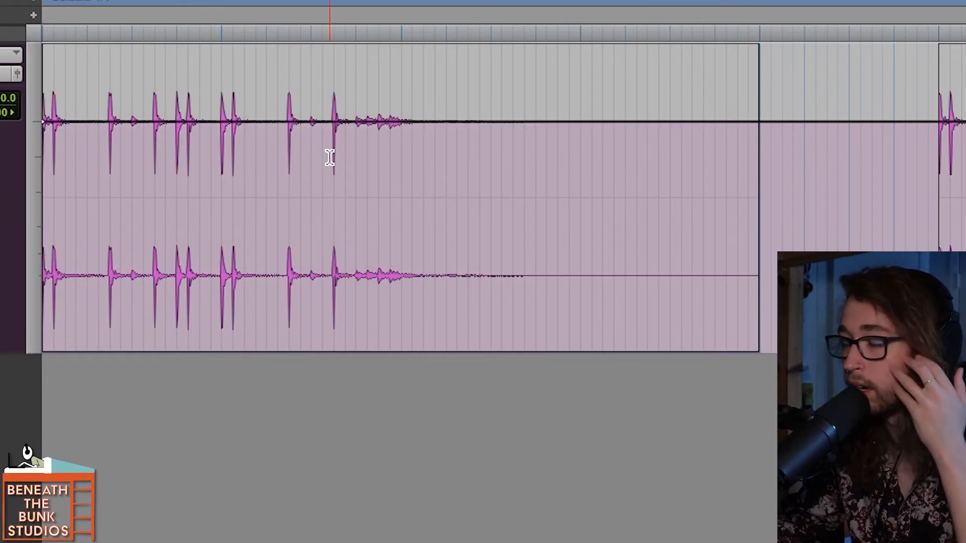
Lower the volume over the first clip's last two kick hits to -2.6 dB and delete the lower breakpoint at the dip's start.
{"action": "left_click_drag", "start_coordinate": [288, 151], "coordinate": [416, 156]}
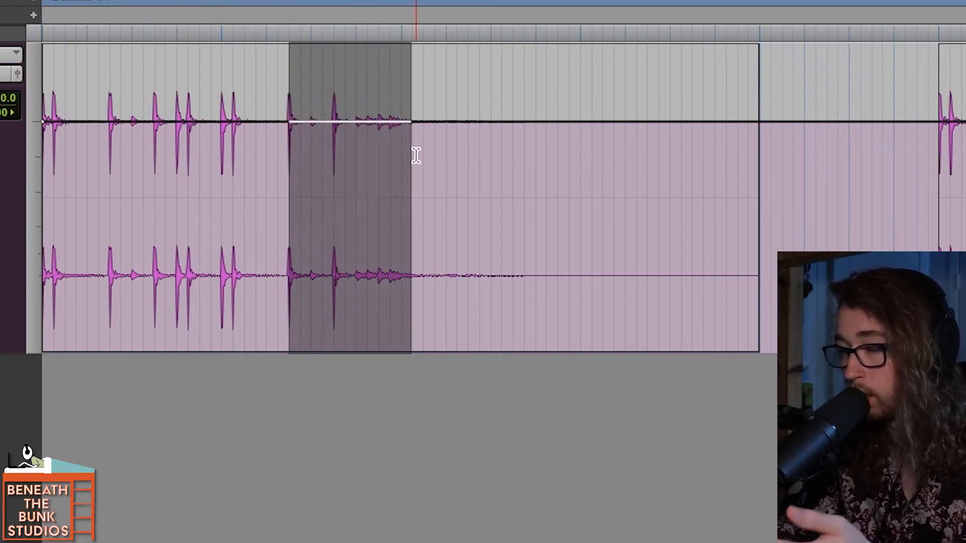
{"action": "left_click_drag", "start_coordinate": [348, 60], "coordinate": [343, 73]}
{"action": "left_click", "coordinate": [289, 147]}
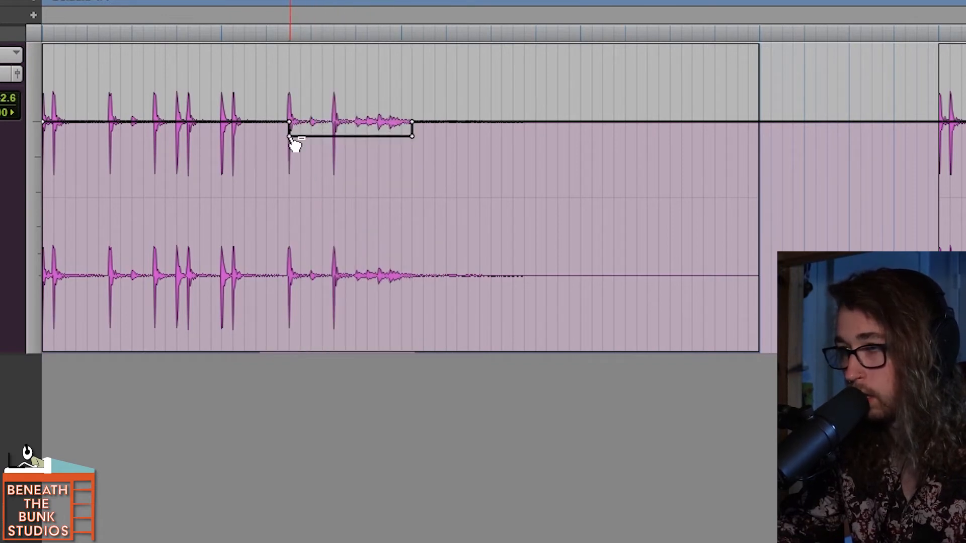
{"action": "left_click", "coordinate": [288, 138], "text": "alt"}
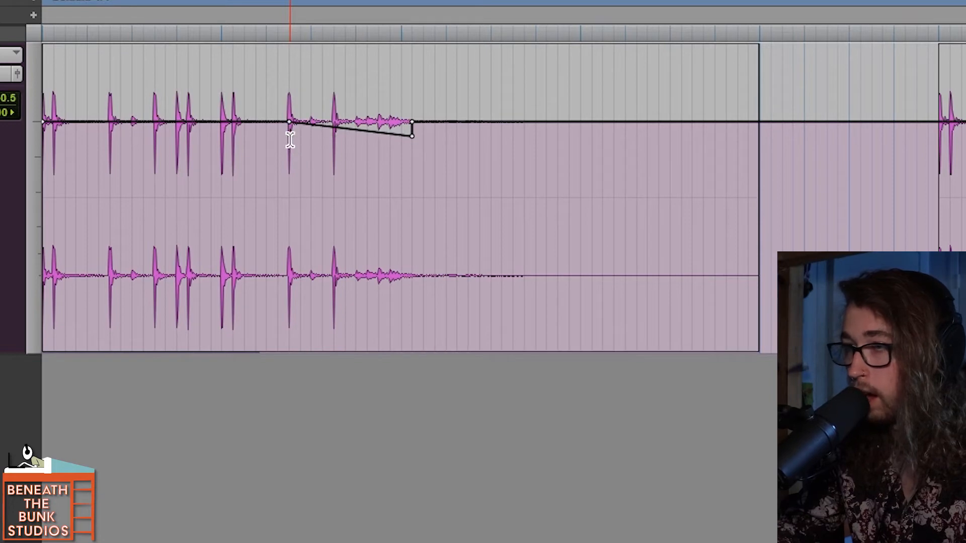
{"action": "left_click_drag", "start_coordinate": [289, 138], "coordinate": [412, 146]}
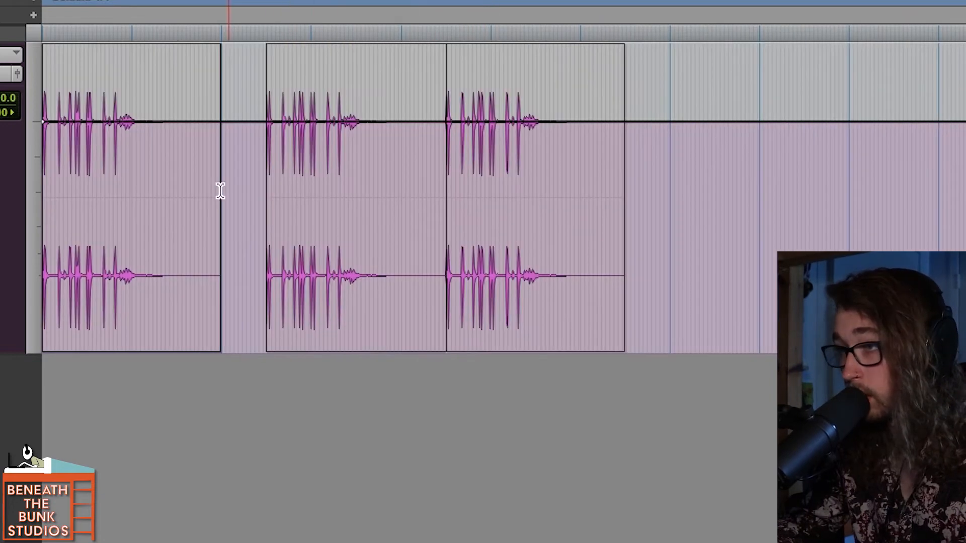
Lower the volume automation of the whole first clip to -2.0 dB and reselect that range.
{"action": "key", "text": "ctrl+]"}
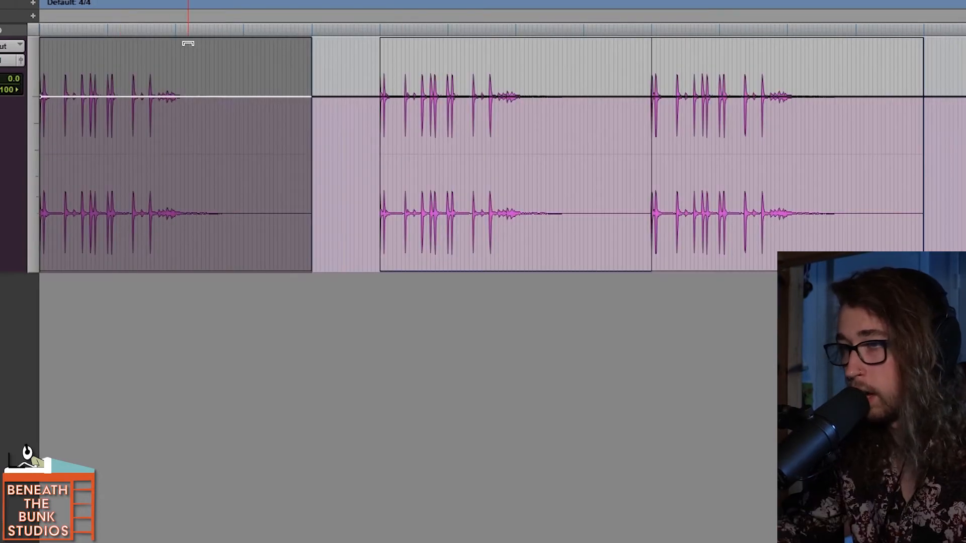
{"action": "left_click_drag", "start_coordinate": [188, 44], "coordinate": [180, 164]}
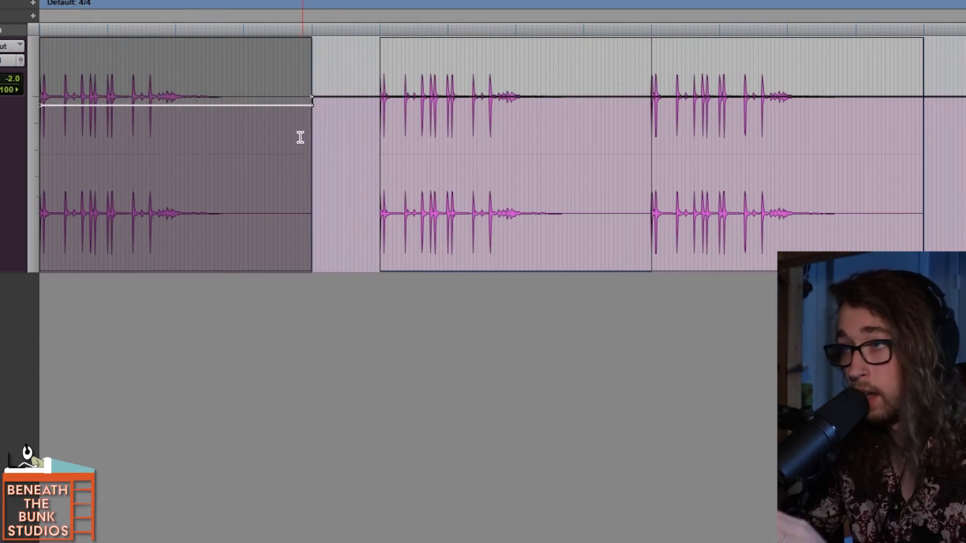
{"action": "left_click_drag", "start_coordinate": [315, 135], "coordinate": [40, 155]}
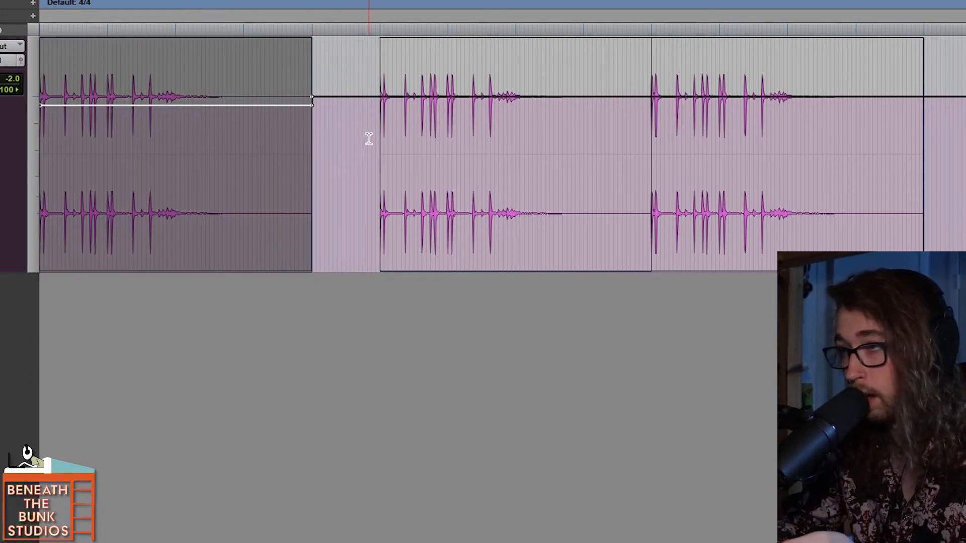
Copy the first clip's volume automation and paste it at the start of the second clip.
{"action": "left_click_drag", "start_coordinate": [380, 133], "coordinate": [925, 146]}
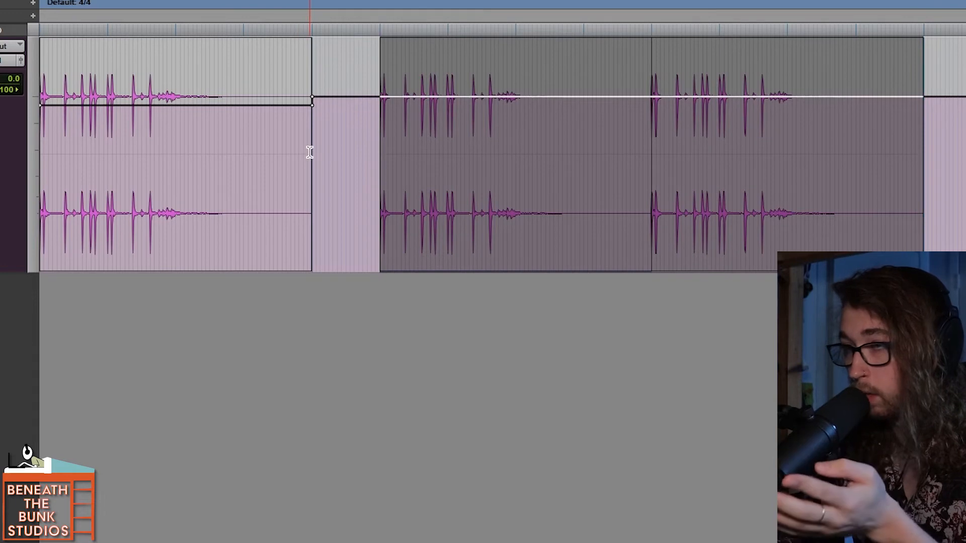
{"action": "left_click_drag", "start_coordinate": [311, 150], "coordinate": [40, 149]}
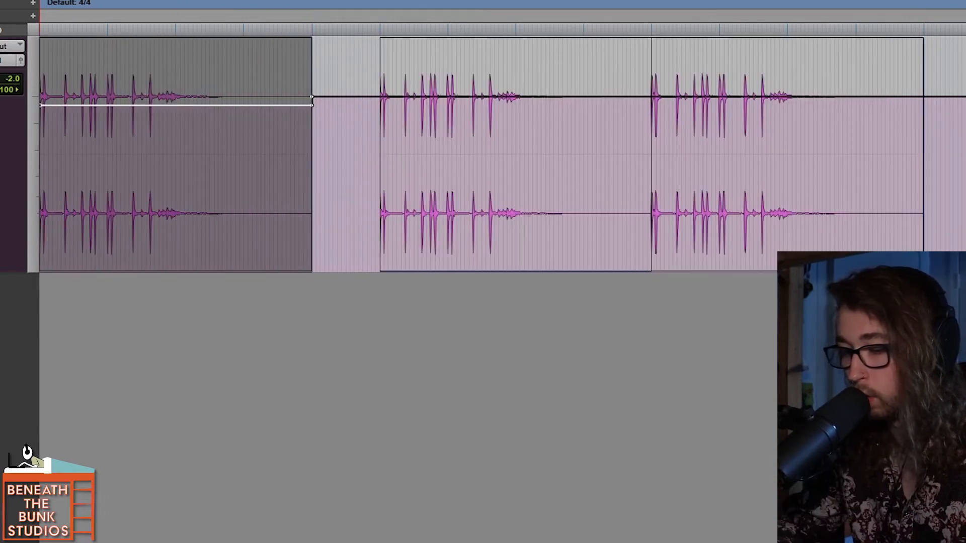
{"action": "left_click", "coordinate": [381, 143]}
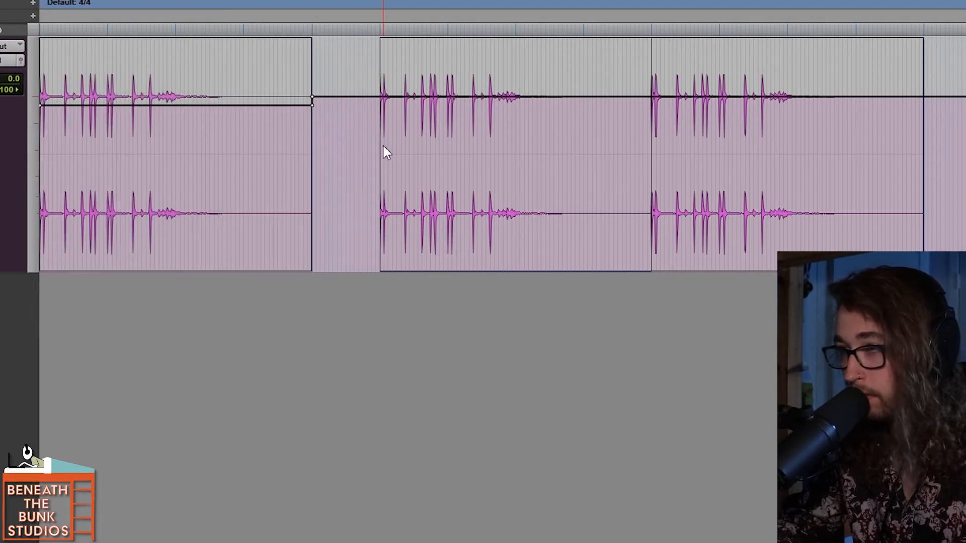
{"action": "double_click", "coordinate": [383, 147]}
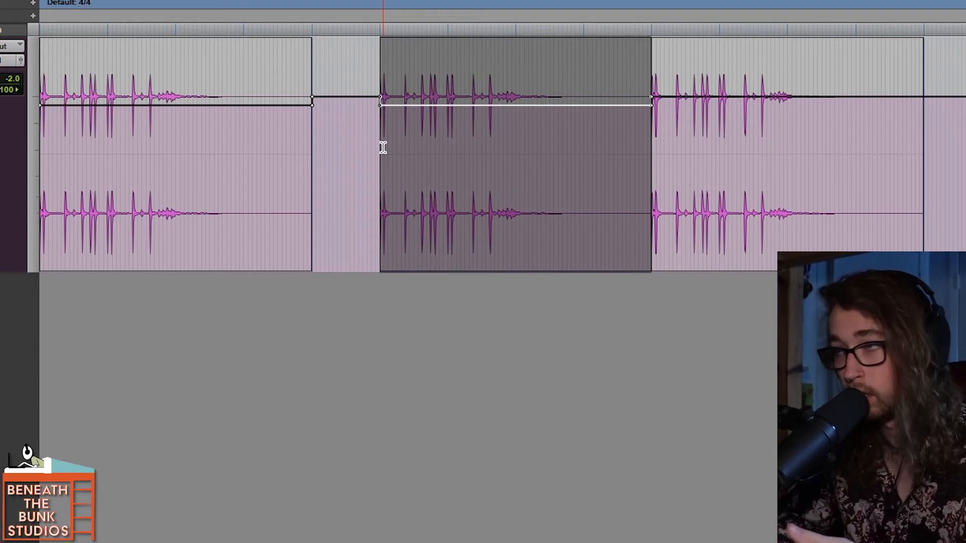
Select the automation range over the second clip, over the last two clips, and finally over the first clip.
{"action": "mouse_move", "coordinate": [382, 147]}
{"action": "left_mouse_down"}
{"action": "mouse_move", "coordinate": [662, 155]}
{"action": "mouse_move", "coordinate": [651, 160]}
{"action": "left_mouse_up"}
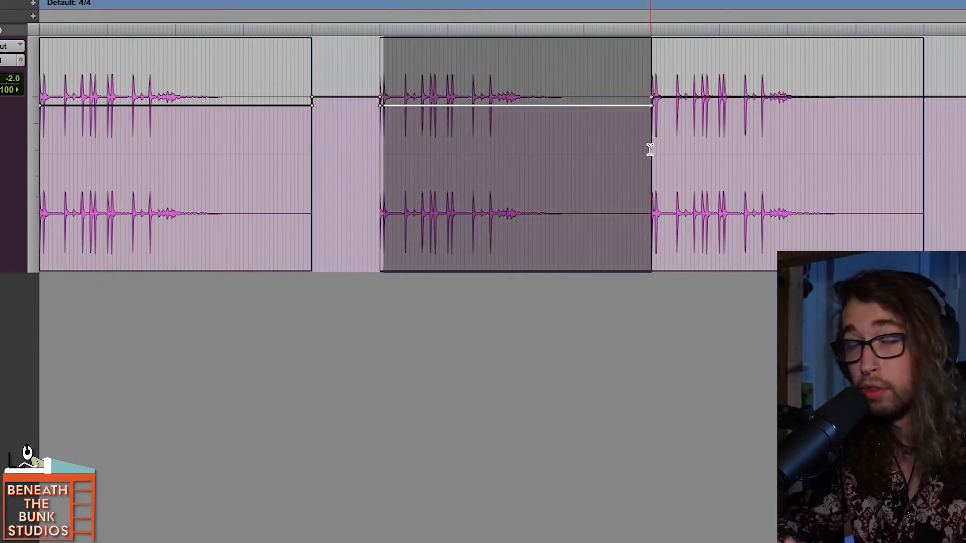
{"action": "left_click_drag", "start_coordinate": [925, 142], "coordinate": [377, 158]}
{"action": "left_click_drag", "start_coordinate": [312, 151], "coordinate": [21, 160]}
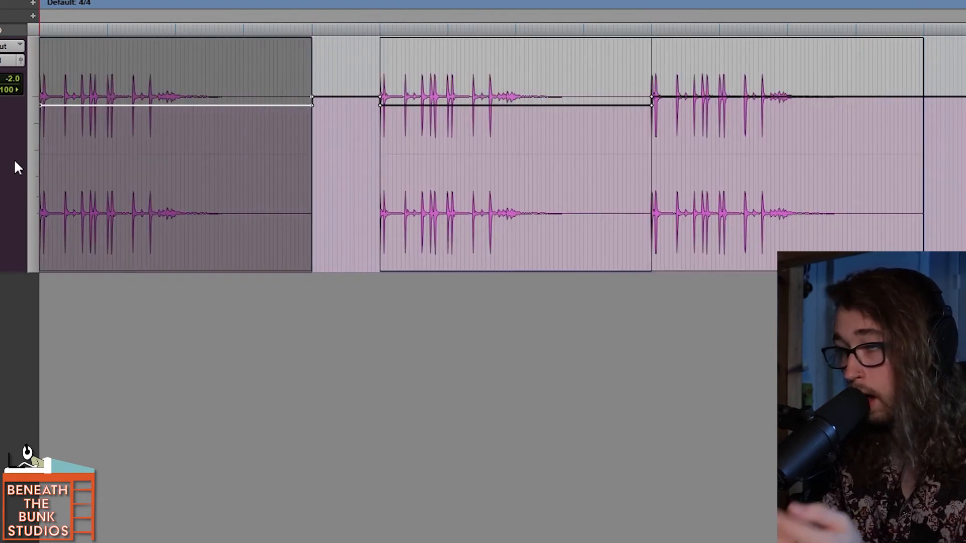
Clear the volume automation over the last two clips and remove the leftover breakpoint in the gap before the second clip.
{"action": "left_click_drag", "start_coordinate": [368, 149], "coordinate": [822, 190]}
{"action": "left_click", "coordinate": [822, 190]}
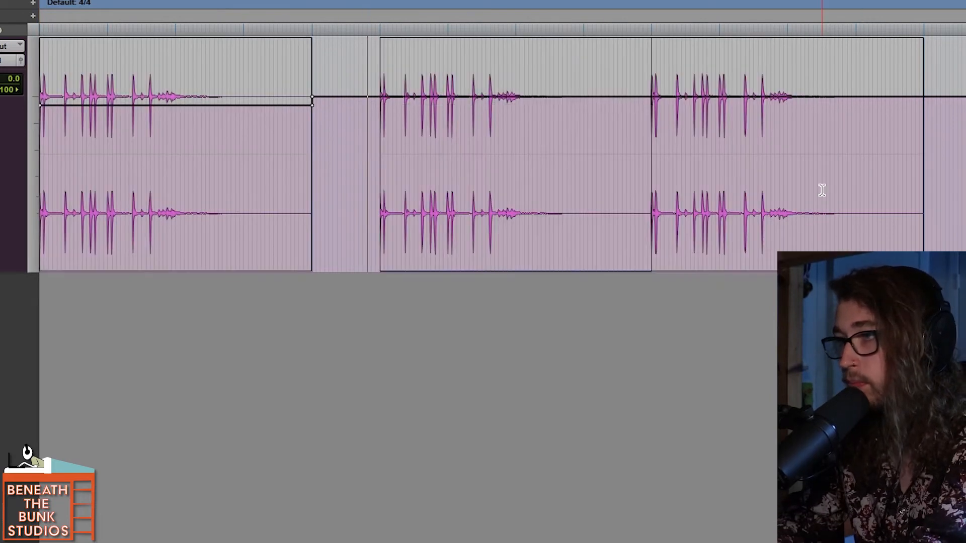
{"action": "left_click_drag", "start_coordinate": [307, 136], "coordinate": [193, 150]}
{"action": "left_click", "coordinate": [311, 141]}
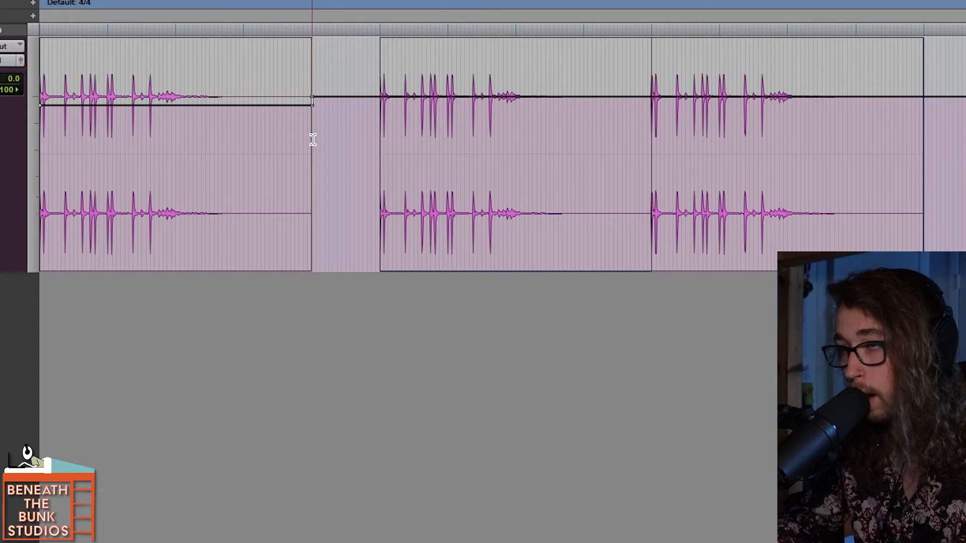
Fill the range over the last two clips with the first clip's volume automation at -2.0 dB.
{"action": "left_click", "coordinate": [103, 146]}
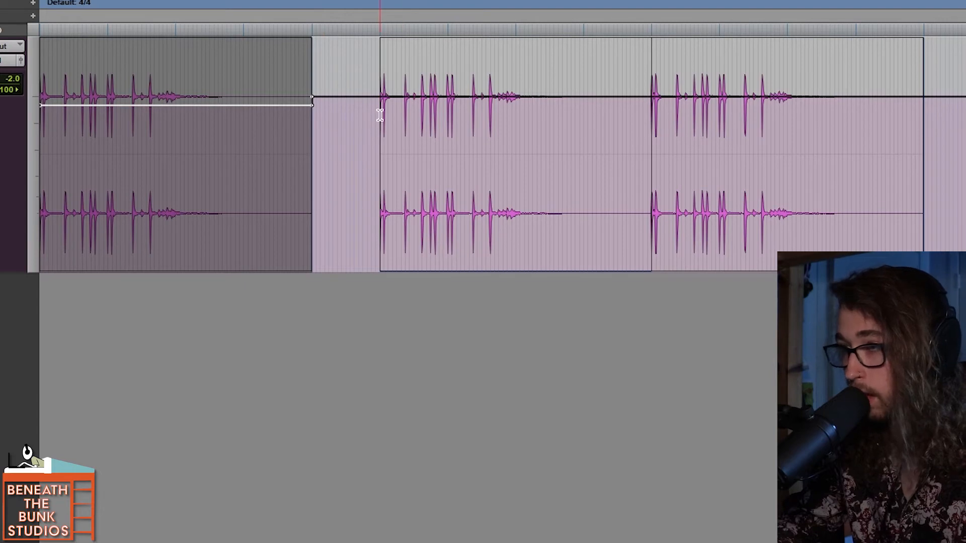
{"action": "left_click_drag", "start_coordinate": [380, 114], "coordinate": [927, 133]}
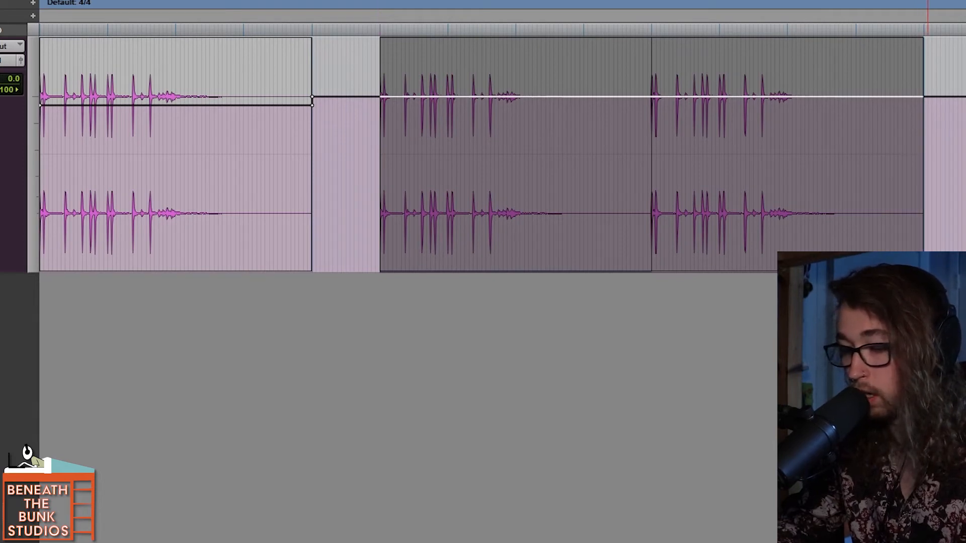
{"action": "left_click_drag", "start_coordinate": [652, 96], "coordinate": [651, 105]}
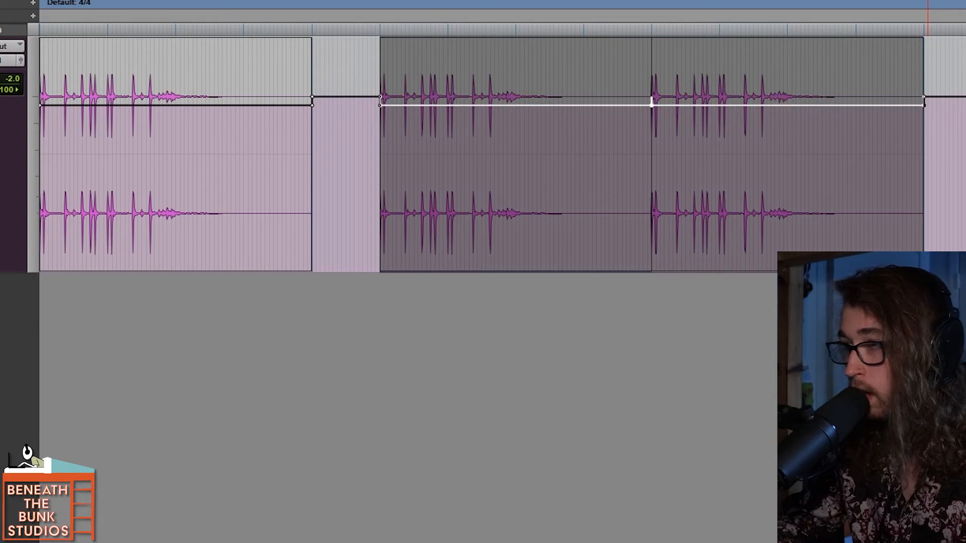
Select a narrow volume automation range around the boundary between the last two clips and delete the extra breakpoint there.
{"action": "left_click", "coordinate": [647, 146]}
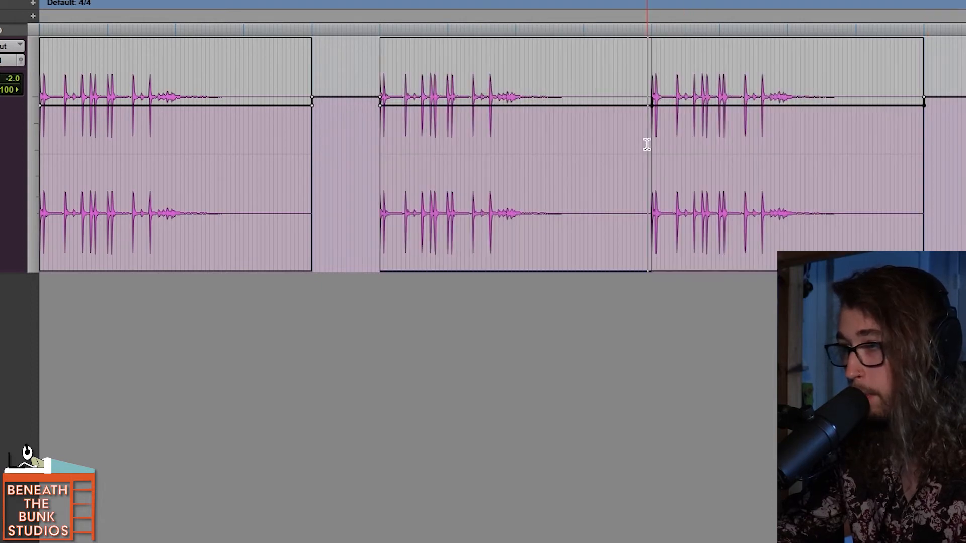
{"action": "left_click", "coordinate": [643, 125]}
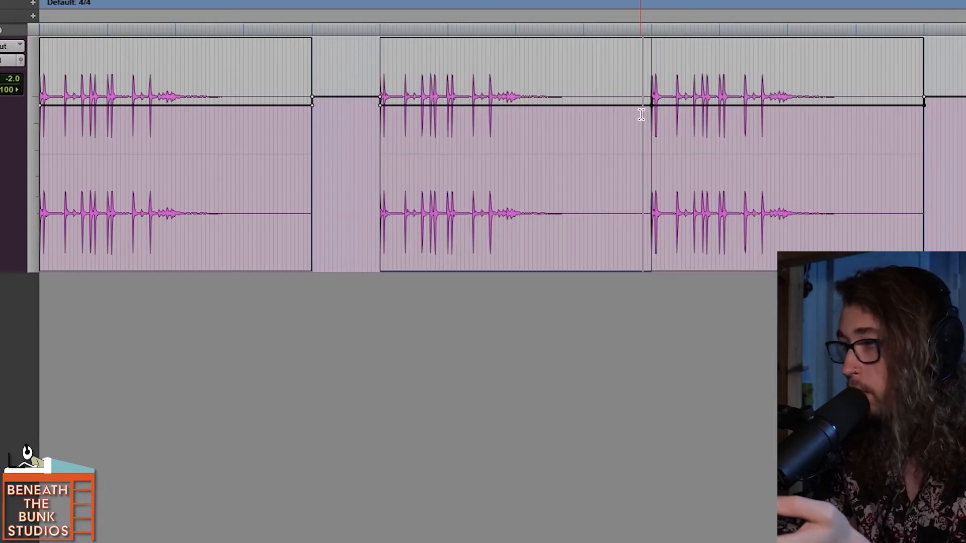
{"action": "left_click_drag", "start_coordinate": [638, 124], "coordinate": [659, 125]}
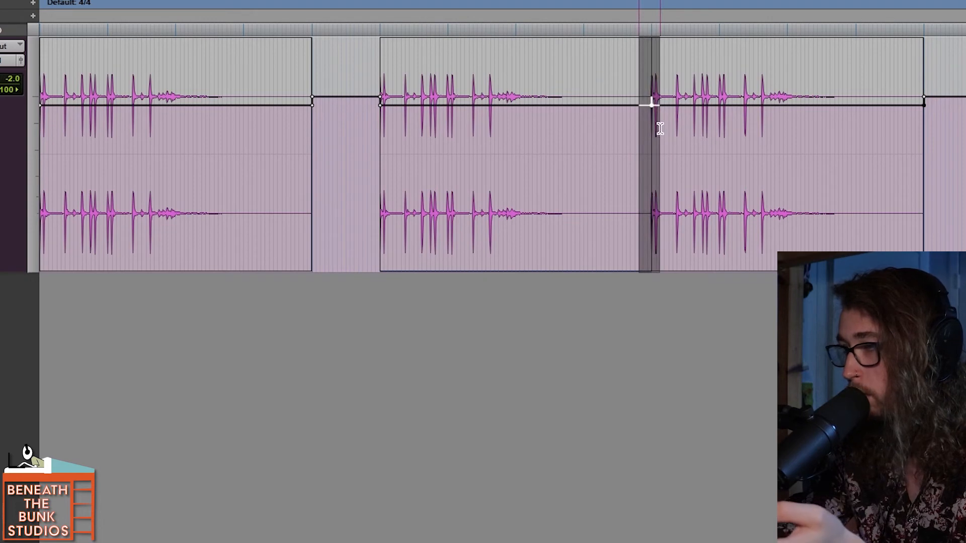
{"action": "left_click", "coordinate": [639, 123]}
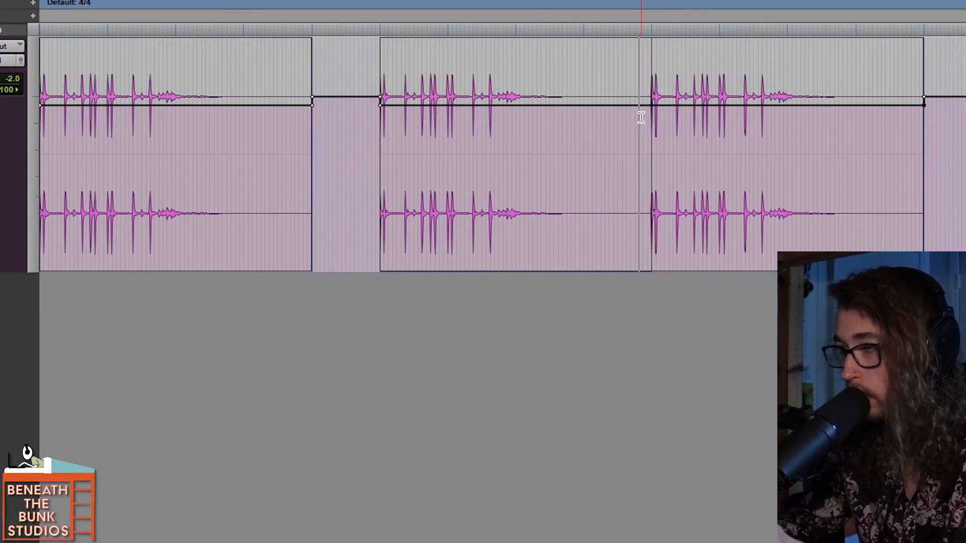
{"action": "left_click", "coordinate": [625, 148]}
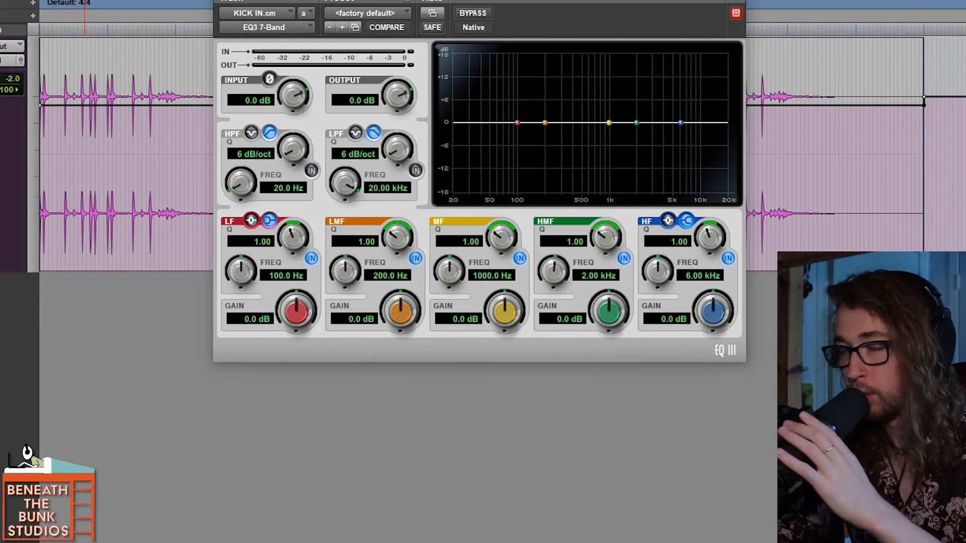
Stop playback, try boosting the low band gain of the EQ3 7-Band to 3.7 dB, and reset it to its default.
{"action": "key", "text": "space"}
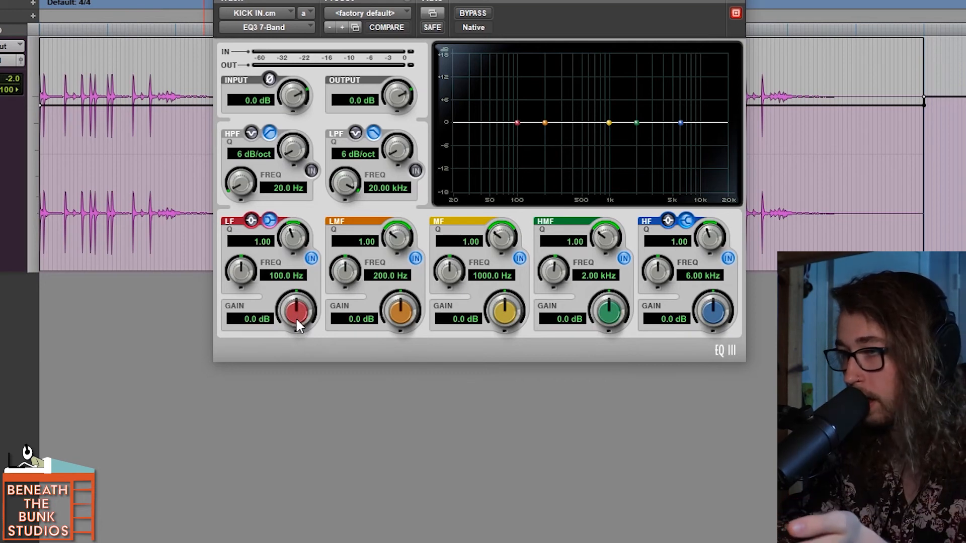
{"action": "mouse_move", "coordinate": [296, 323]}
{"action": "left_mouse_down"}
{"action": "mouse_move", "coordinate": [301, 312]}
{"action": "mouse_move", "coordinate": [303, 324]}
{"action": "left_mouse_up"}
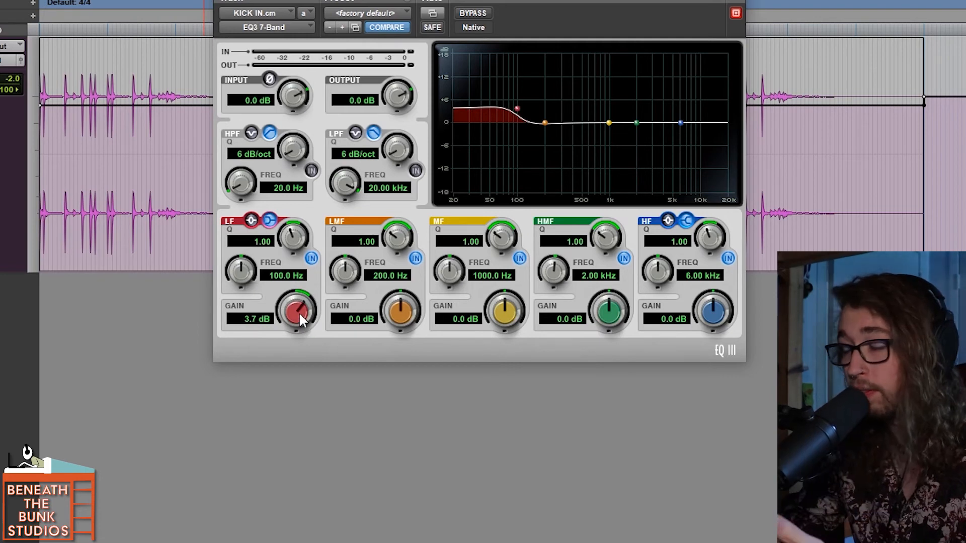
{"action": "left_click", "coordinate": [299, 315], "text": "alt"}
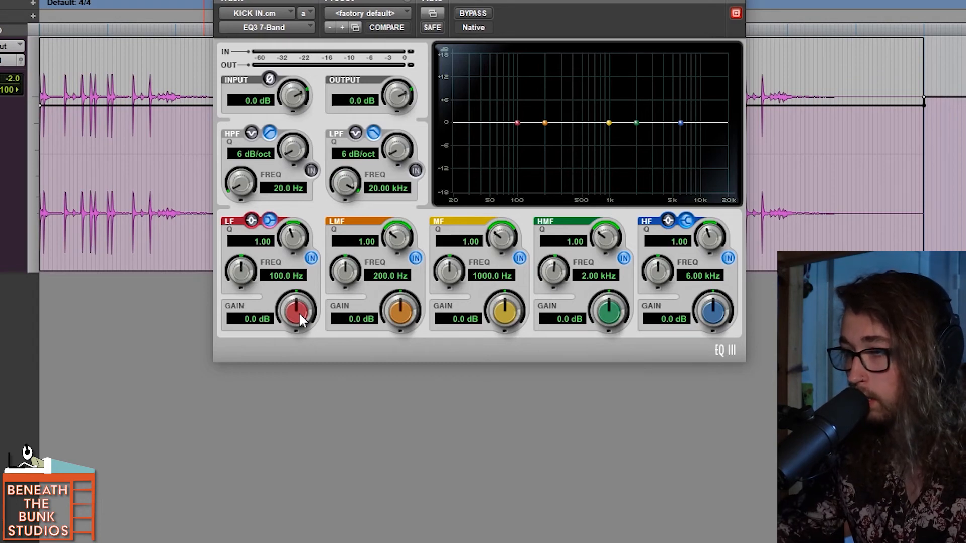
Enable automation for the EQ3 7-Band's Low Band Gain, display that automation on the kick track and close the plug-in window.
{"action": "right_click", "coordinate": [299, 315]}
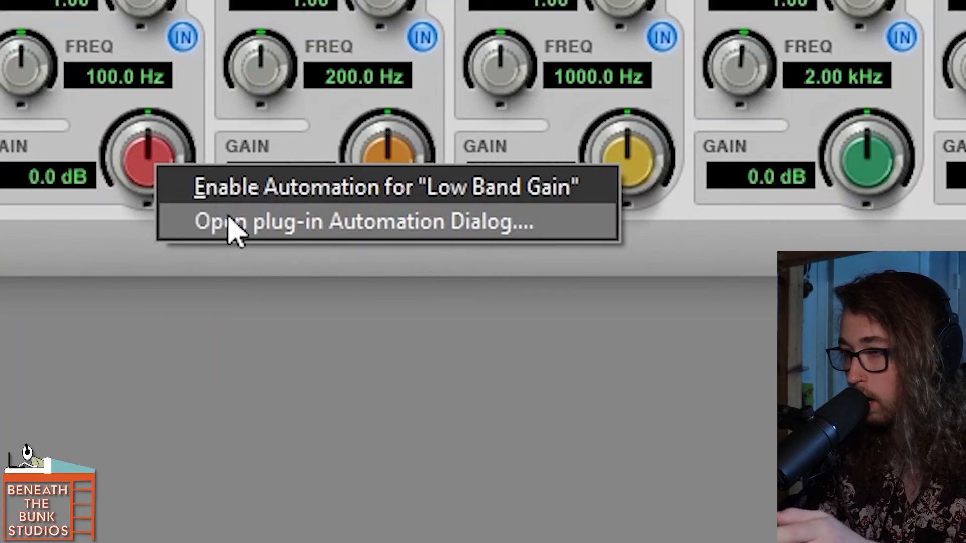
{"action": "left_click", "coordinate": [236, 190]}
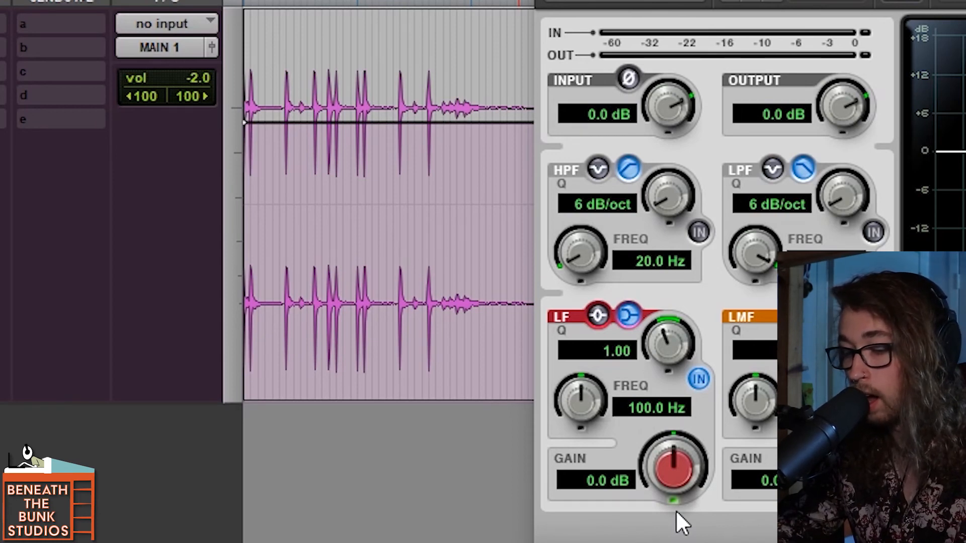
{"action": "left_click", "coordinate": [679, 476], "text": "ctrl+super"}
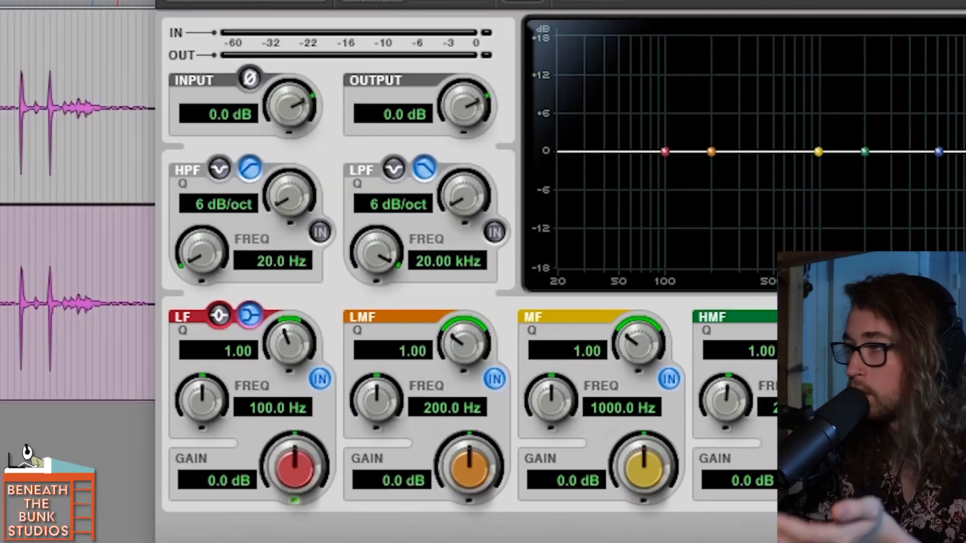
{"action": "key", "text": "ctrl+w"}
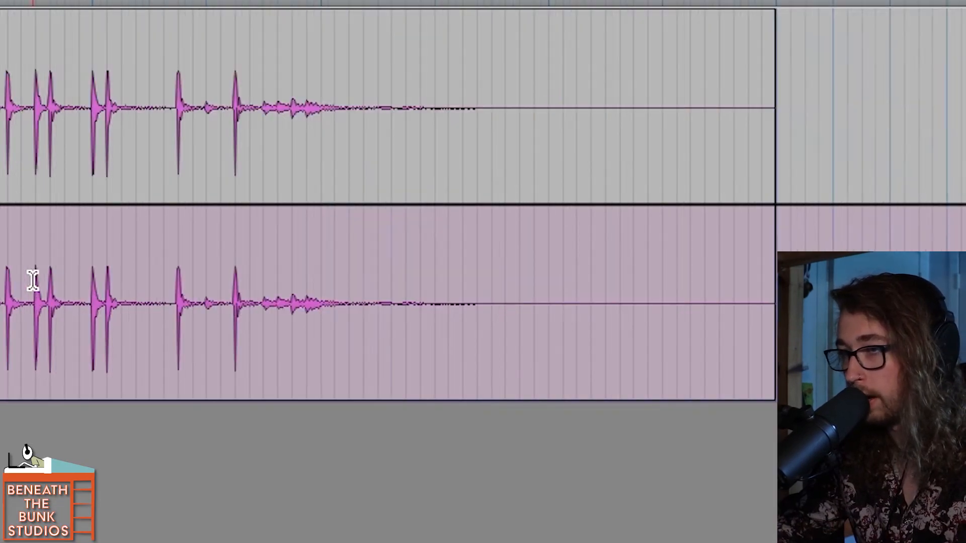
Select the range from the pair of close kick hits up to the second-to-last hit and raise its Low Band Gain automation.
{"action": "key", "text": "t"}
{"action": "left_click", "coordinate": [313, 272]}
{"action": "left_click_drag", "start_coordinate": [313, 272], "coordinate": [484, 263]}
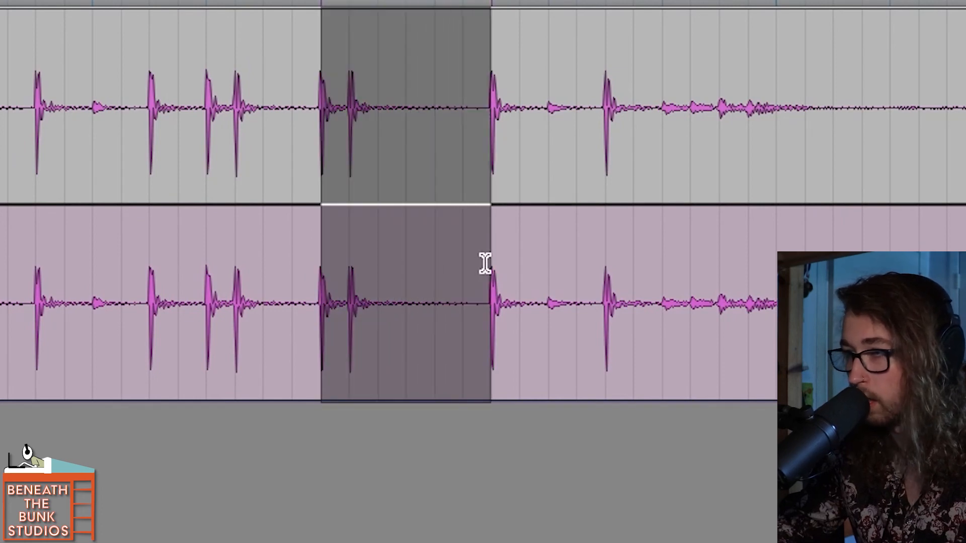
{"action": "left_click_drag", "start_coordinate": [414, 66], "coordinate": [418, 5]}
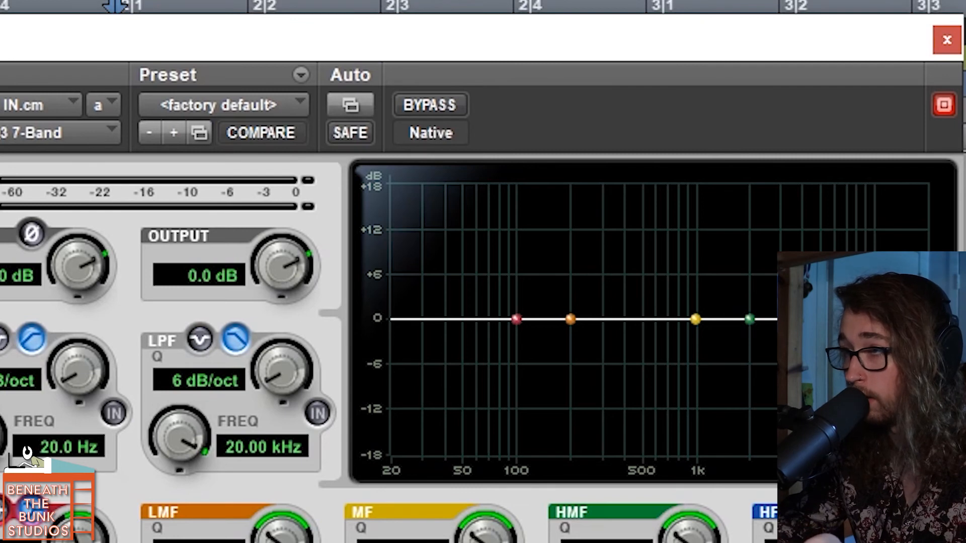
Add Low Band Gain to the EQ3 7-Band's automated parameters through the plug-in automation dialog and display its automation on the kick track.
{"action": "left_click", "coordinate": [351, 106]}
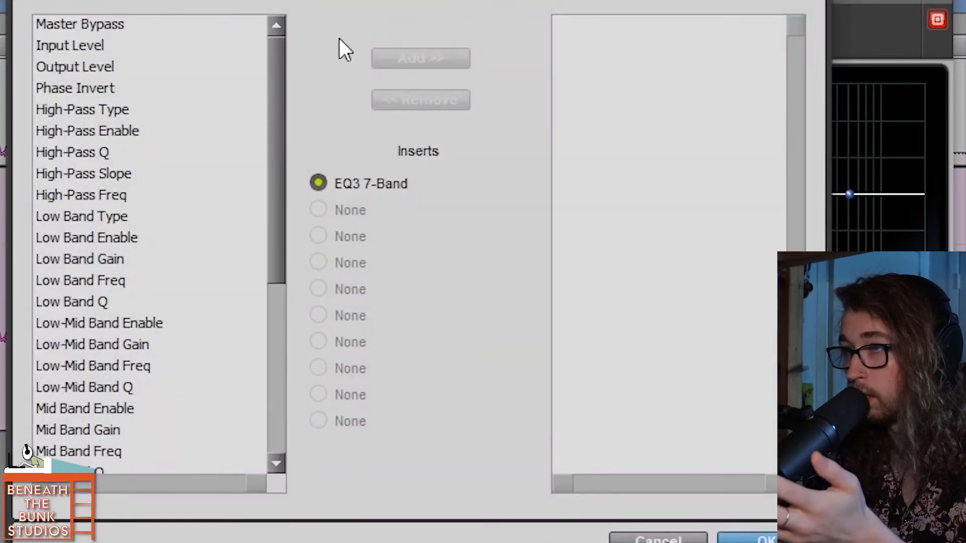
{"action": "scroll", "coordinate": [169, 160], "scroll_direction": "down", "scroll_amount": 5}
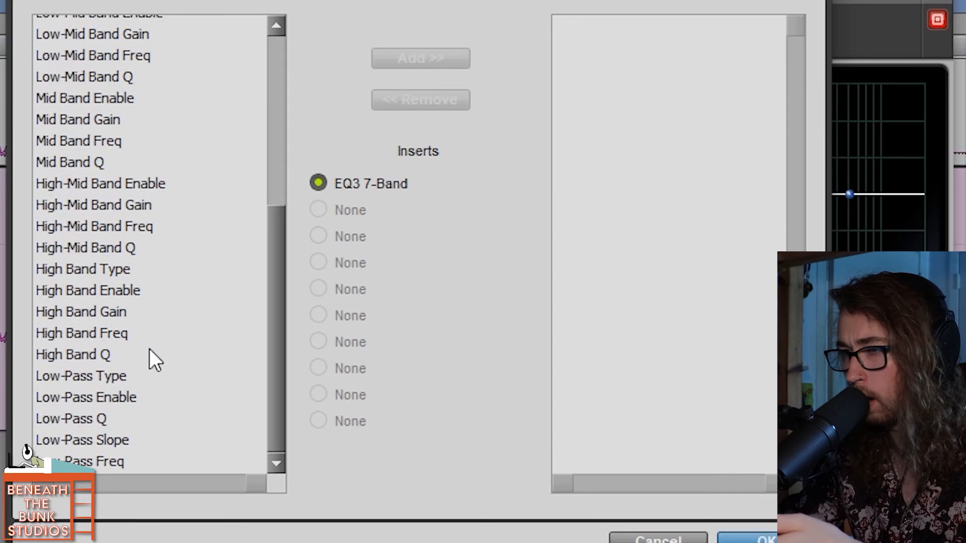
{"action": "scroll", "coordinate": [120, 211], "scroll_direction": "up", "scroll_amount": 2}
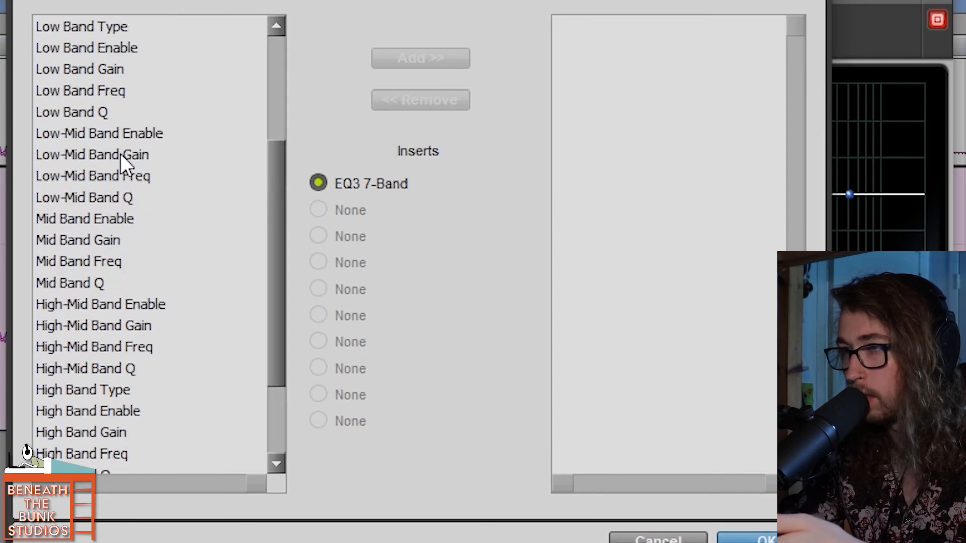
{"action": "left_click", "coordinate": [127, 71]}
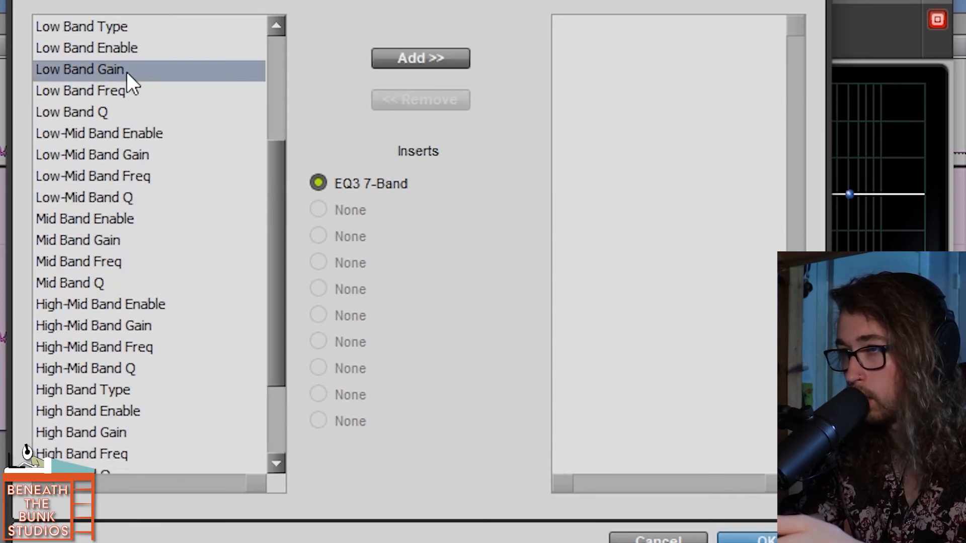
{"action": "left_click", "coordinate": [418, 58]}
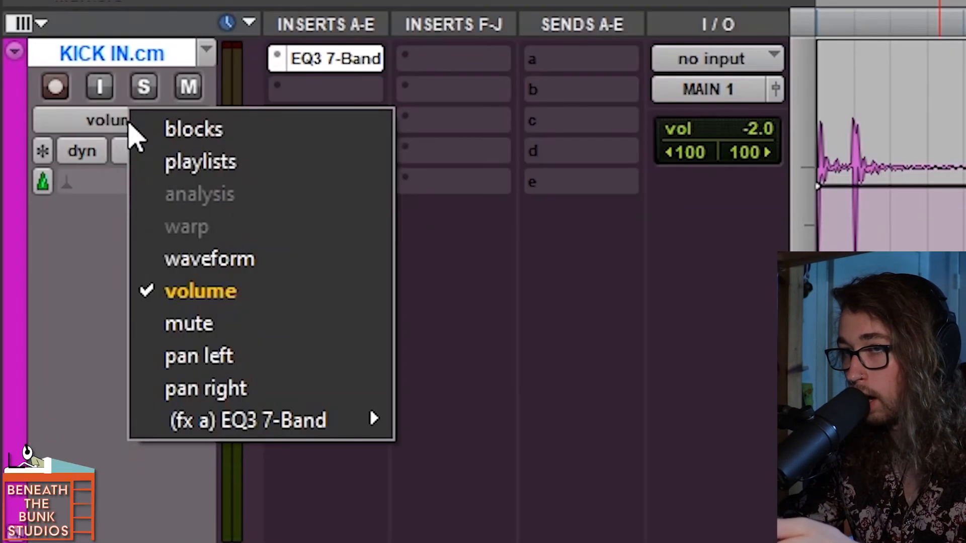
{"action": "mouse_move", "coordinate": [210, 415]}
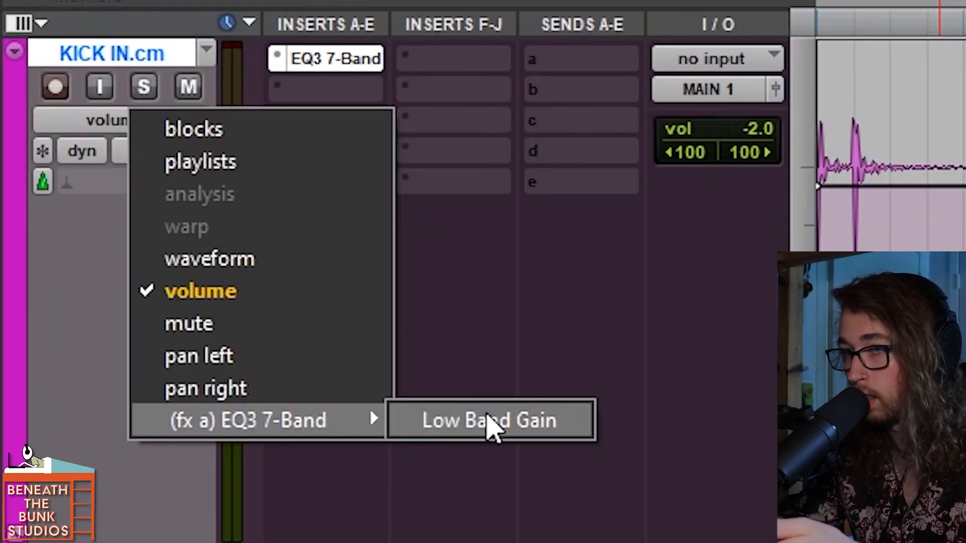
{"action": "left_click", "coordinate": [490, 425]}
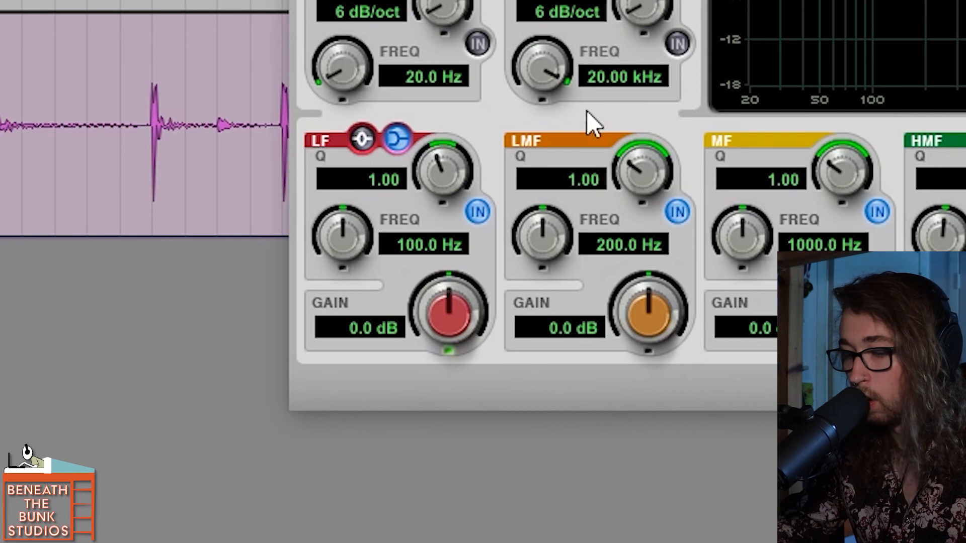
Disable automation for Low Band Gain directly from the EQ's low band gain knob and enable it again.
{"action": "right_click", "coordinate": [451, 311]}
{"action": "left_click", "coordinate": [492, 328]}
{"action": "right_click", "coordinate": [453, 314]}
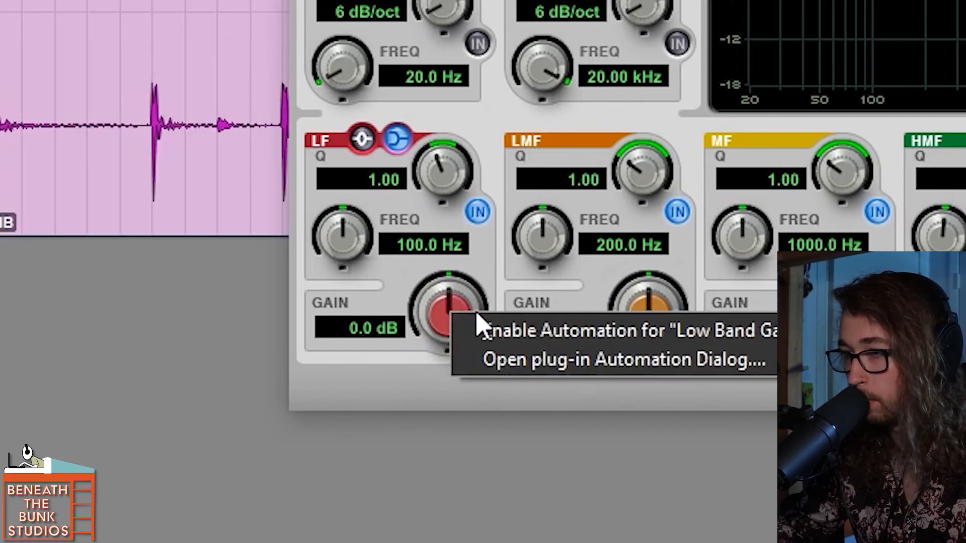
{"action": "left_click", "coordinate": [483, 332]}
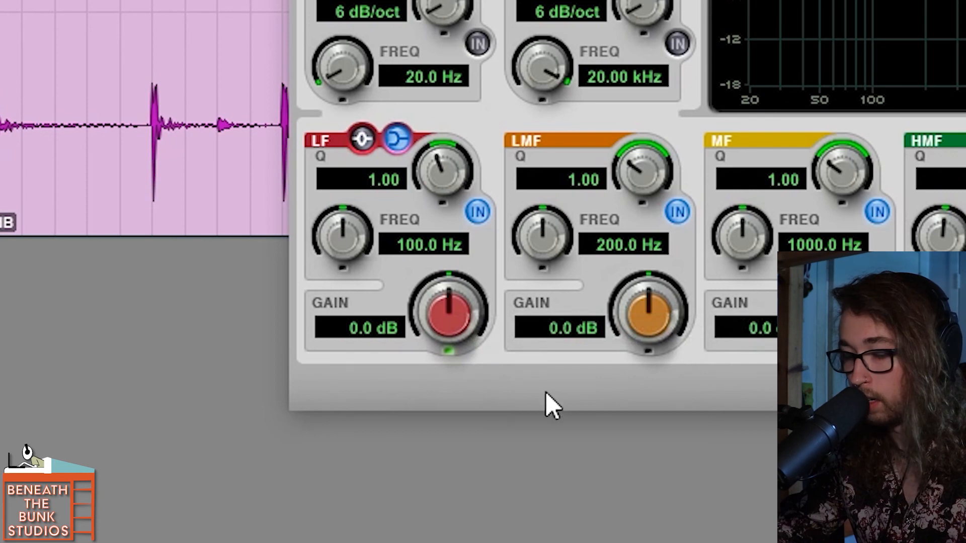